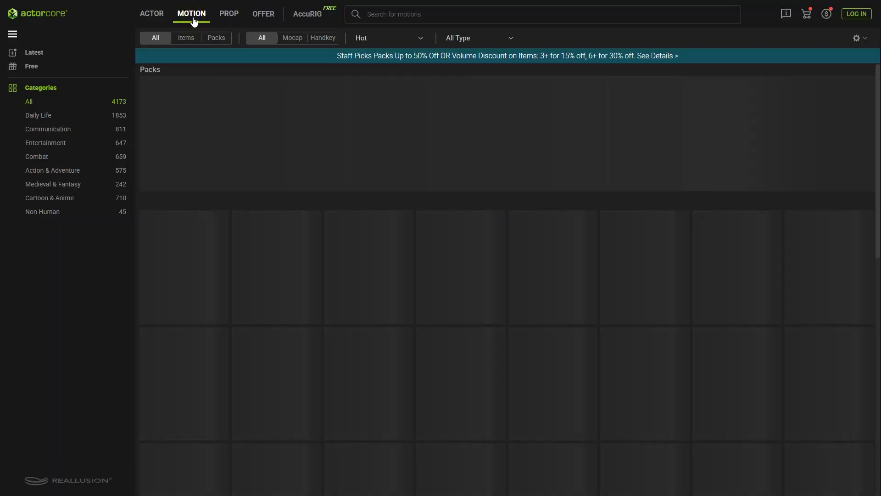
Scroll the ActorCore motion grid and preview the Full-body Stretch motion
{"action": "scroll", "coordinate": [534, 121], "scroll_direction": "down", "scroll_amount": 3}
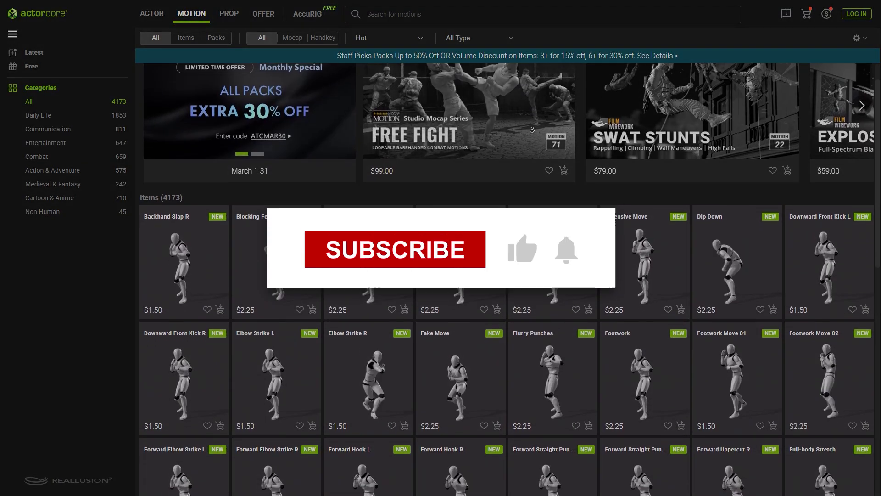
{"action": "scroll", "coordinate": [533, 130], "scroll_direction": "down", "scroll_amount": 4}
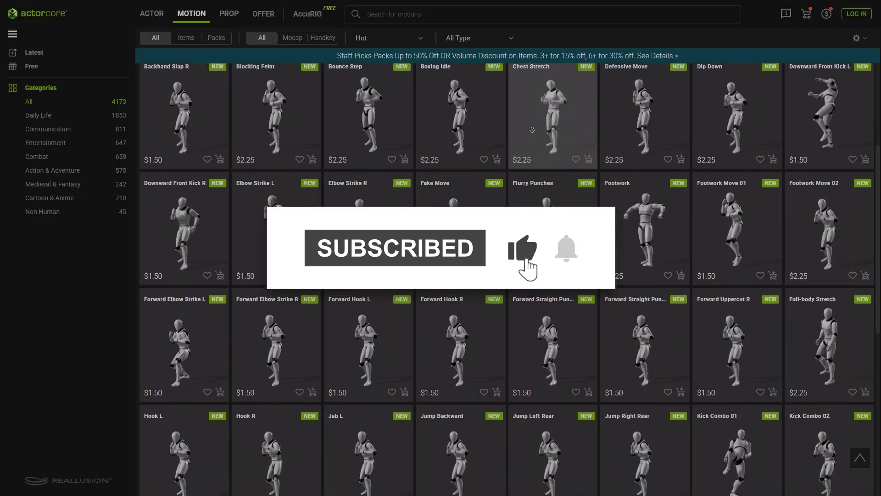
{"action": "scroll", "coordinate": [532, 130], "scroll_direction": "down", "scroll_amount": 4}
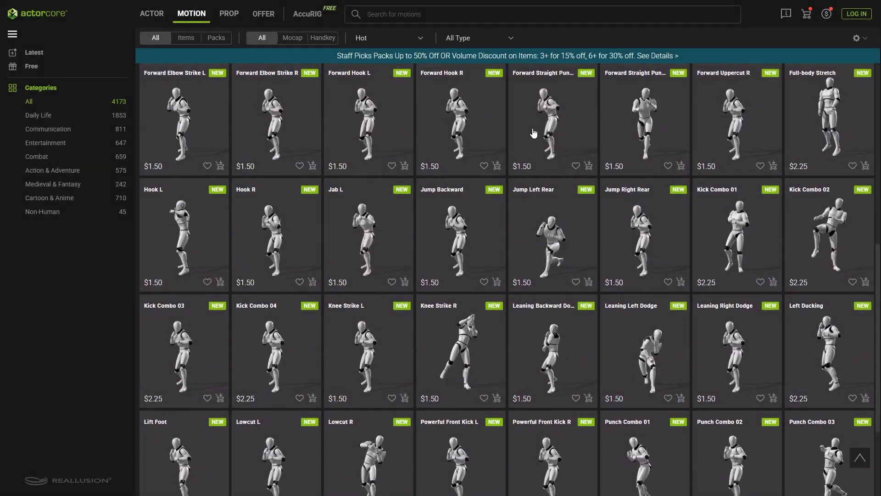
{"action": "left_click", "coordinate": [815, 125]}
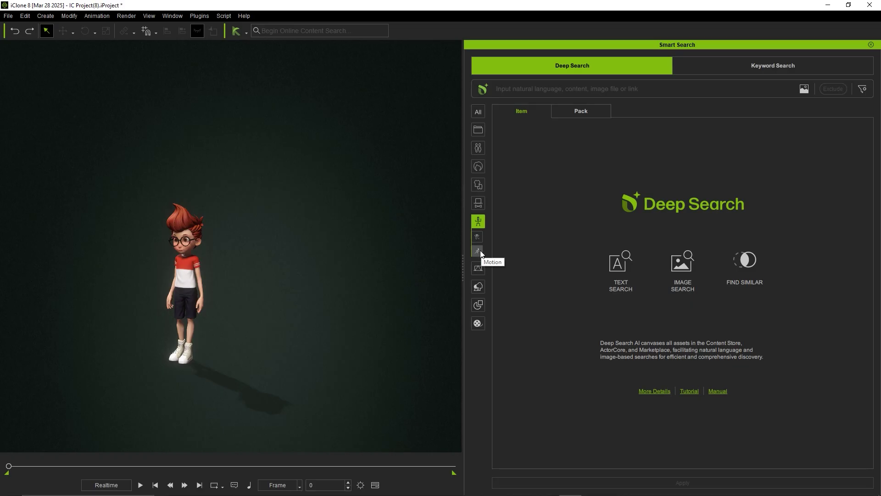
Deep Search motions for 'run' and browse the 2372 results
{"action": "left_click", "coordinate": [694, 88]}
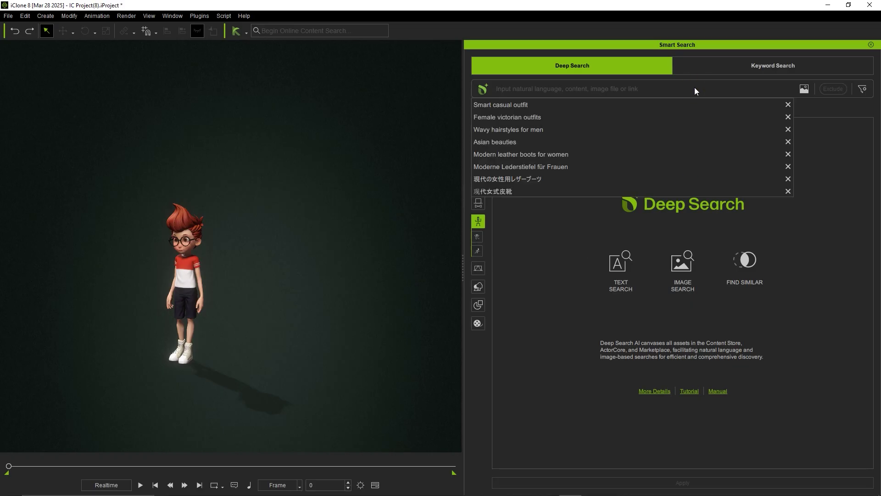
{"action": "type", "text": "run"}
{"action": "key", "text": "Return"}
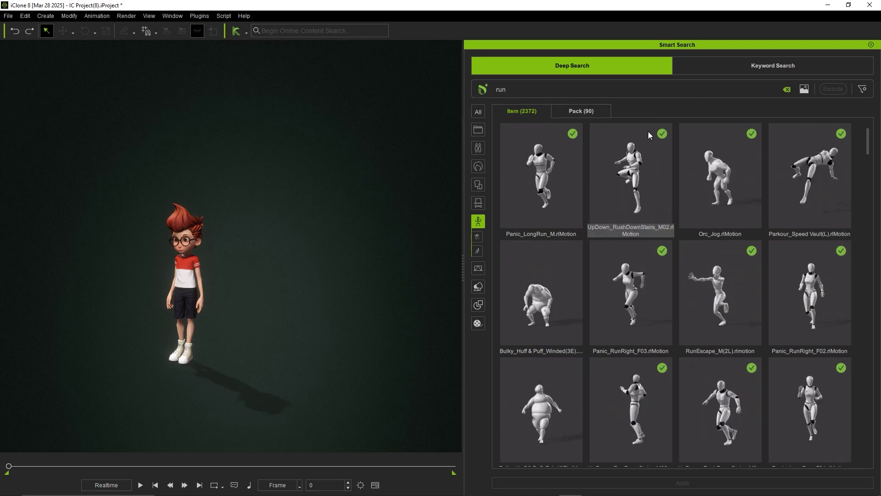
{"action": "mouse_move", "coordinate": [869, 134]}
{"action": "left_mouse_down"}
{"action": "mouse_move", "coordinate": [865, 201]}
{"action": "mouse_move", "coordinate": [860, 132]}
{"action": "left_mouse_up"}
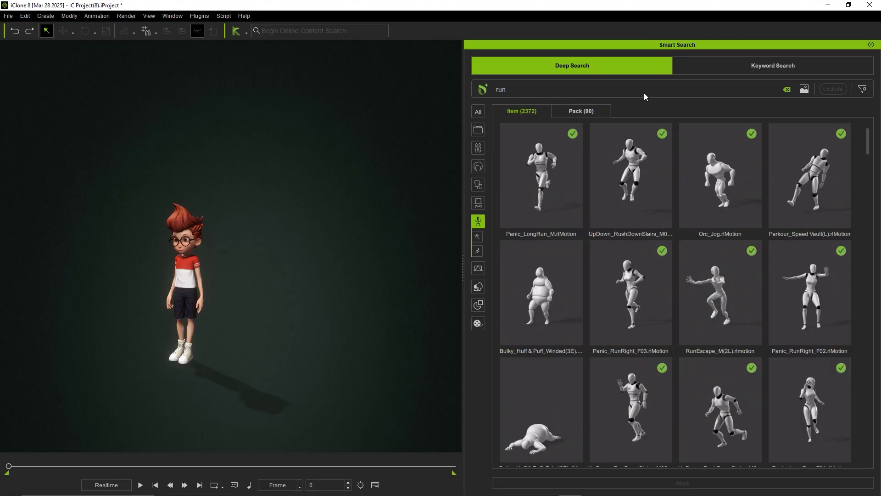
Refine the Deep Search query to 'a kid run' and browse the results
{"action": "key", "text": "Home"}
{"action": "type", "text": "a "}
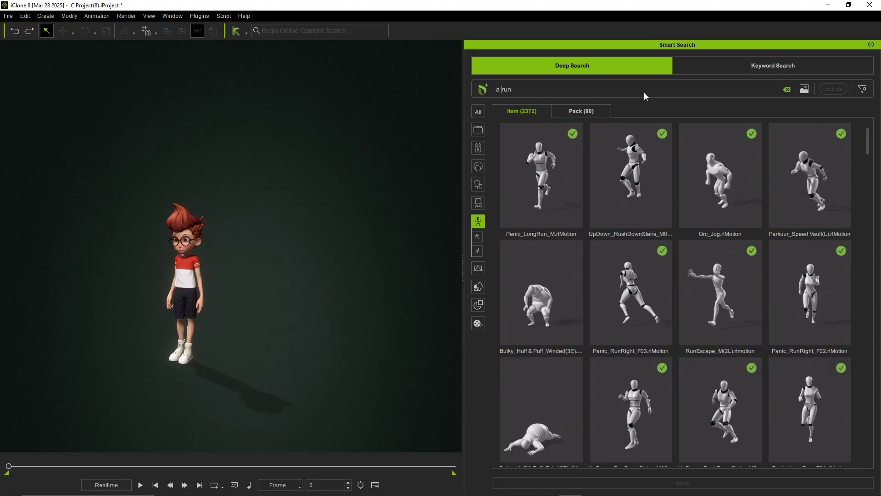
{"action": "type", "text": "kid"}
{"action": "key", "text": "Return"}
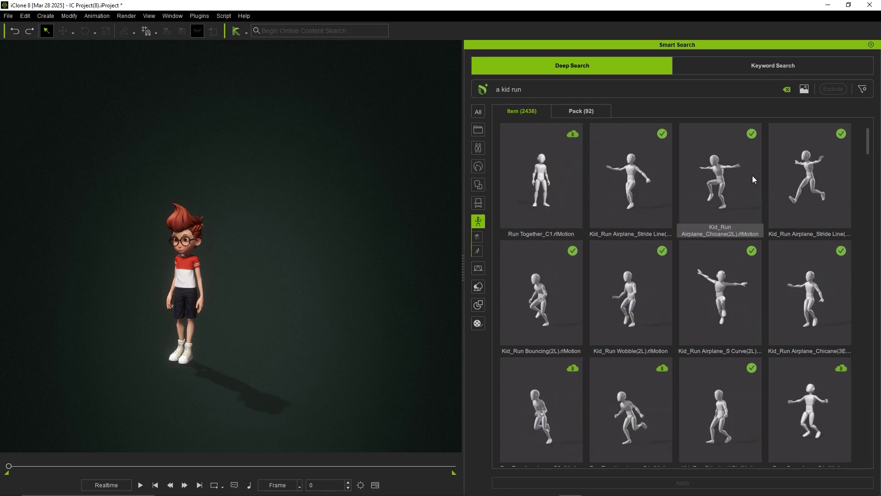
{"action": "left_click_drag", "start_coordinate": [866, 133], "coordinate": [870, 184]}
Search 'a kid run away from scary things', apply Fearful_Turn & Run Away_C1 to the boy, and play
{"action": "left_click", "coordinate": [717, 90]}
{"action": "key", "text": "Return"}
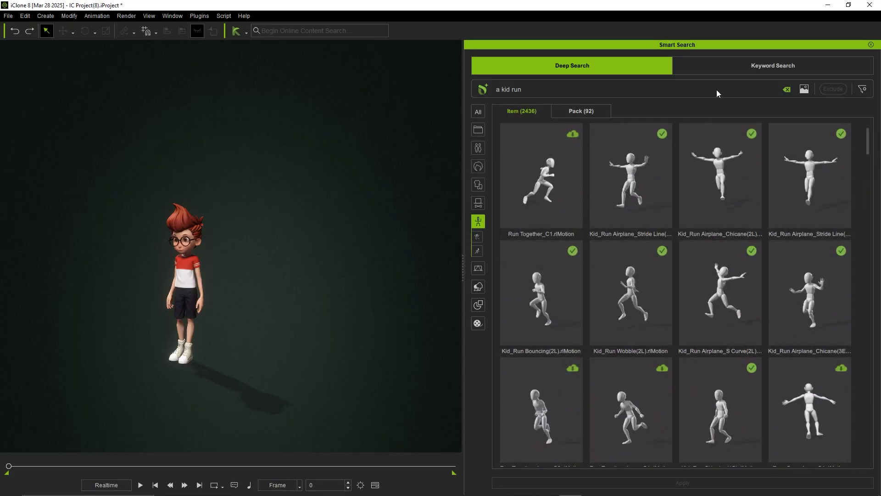
{"action": "type", "text": "away from "}
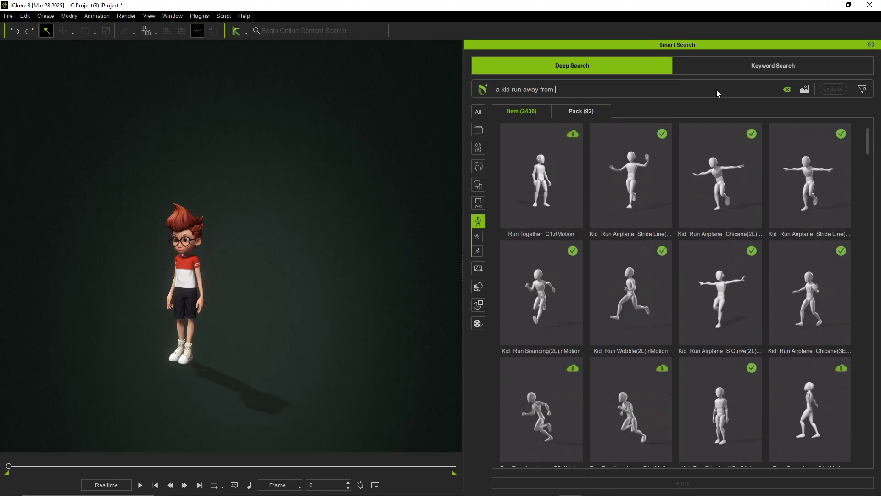
{"action": "type", "text": "scary things"}
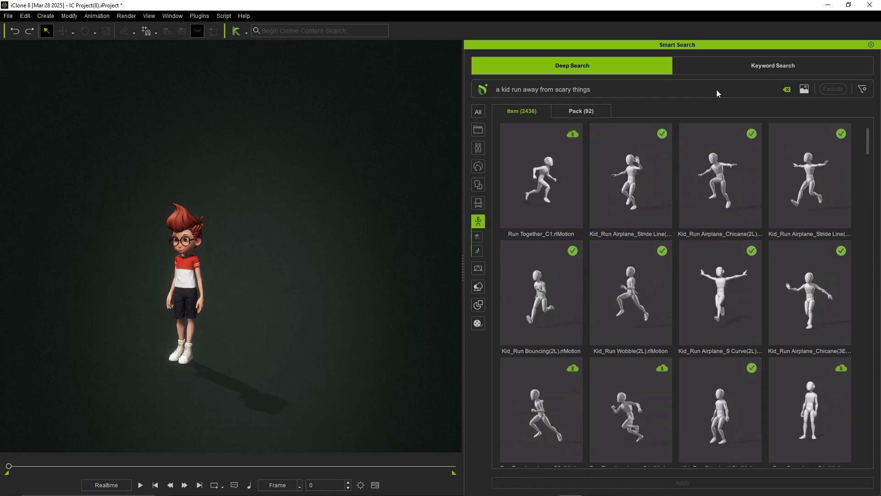
{"action": "key", "text": "Return"}
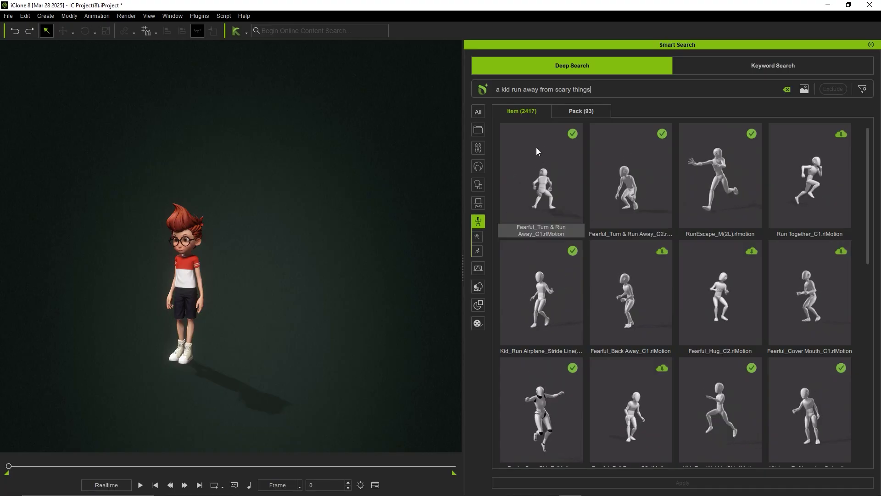
{"action": "left_click_drag", "start_coordinate": [549, 202], "coordinate": [184, 246]}
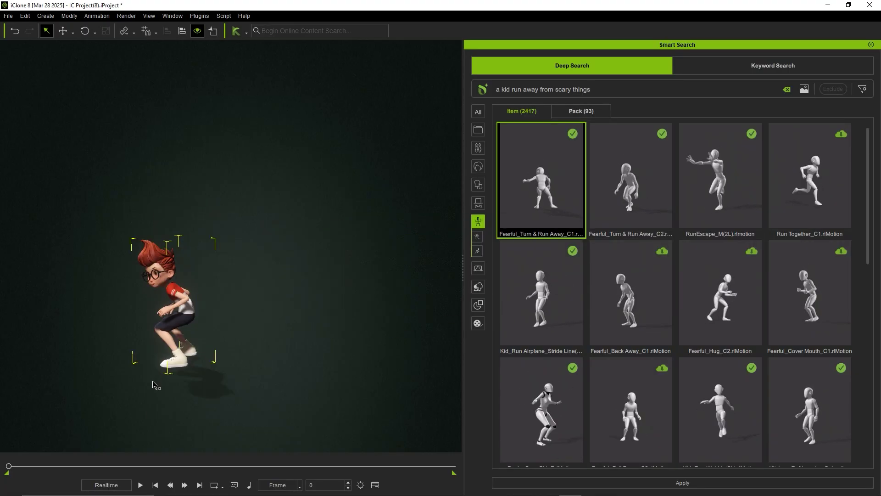
{"action": "left_click", "coordinate": [142, 486]}
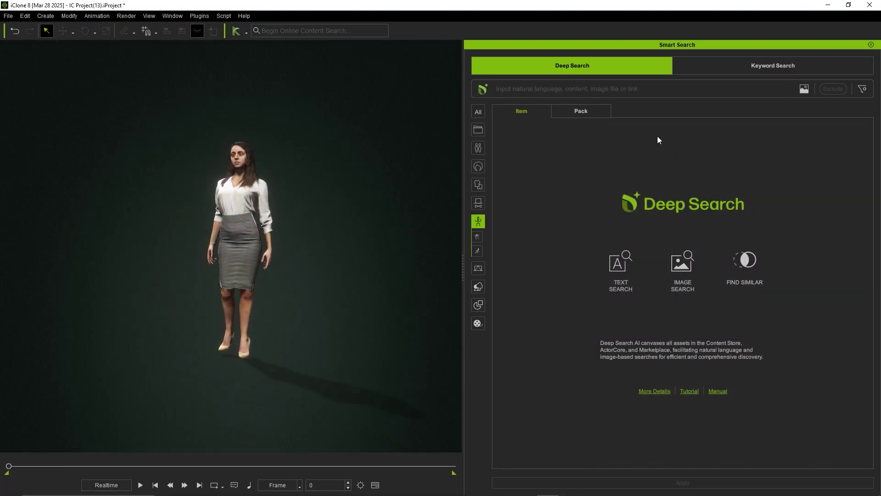
Deep Search motions for 'female stand akimbo' and browse the results
{"action": "left_click", "coordinate": [615, 89]}
{"action": "type", "text": "female "}
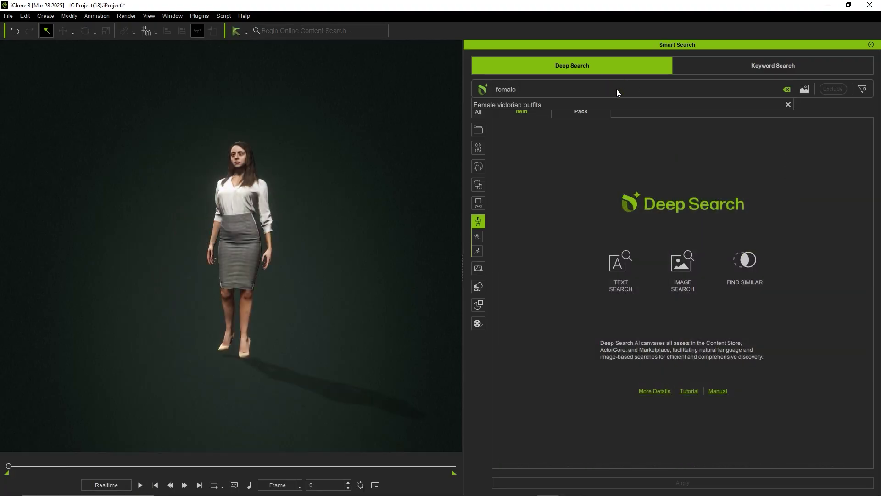
{"action": "type", "text": "stand akimbo"}
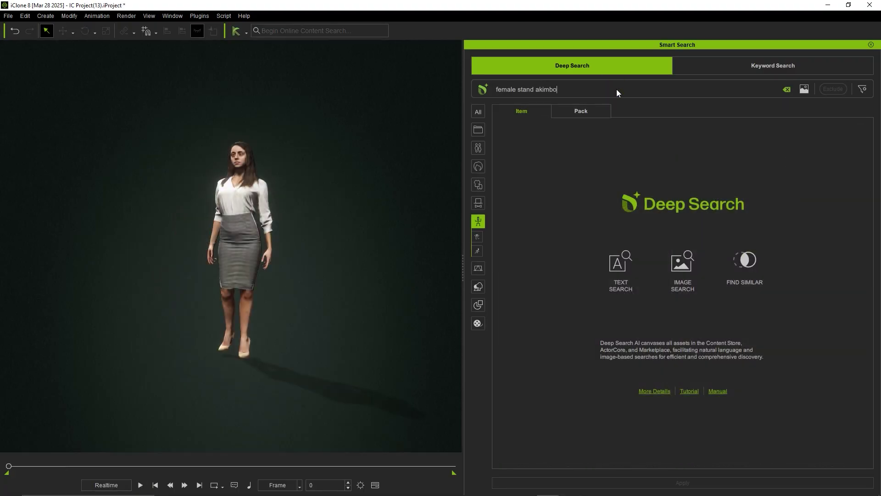
{"action": "key", "text": "Return"}
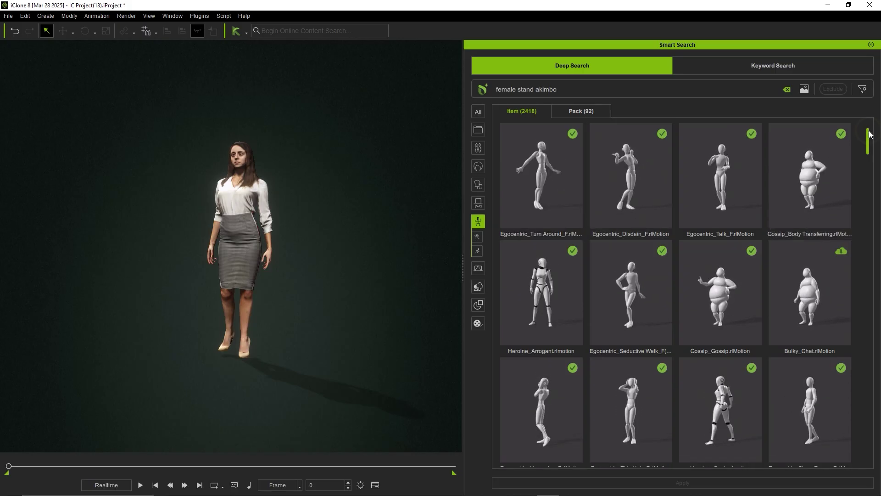
{"action": "left_click_drag", "start_coordinate": [870, 134], "coordinate": [673, 87]}
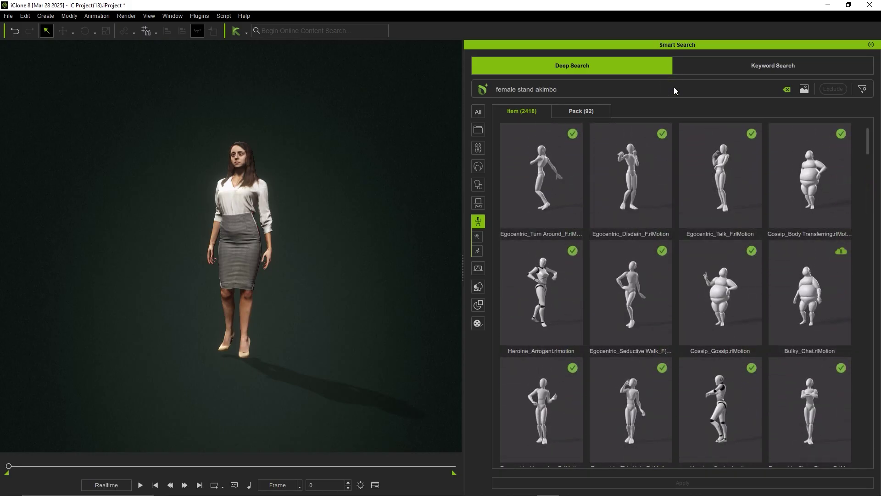
Append 'arguing with others' to the query, search, then trim it back to 'female stand'
{"action": "type", "text": "arguing with "}
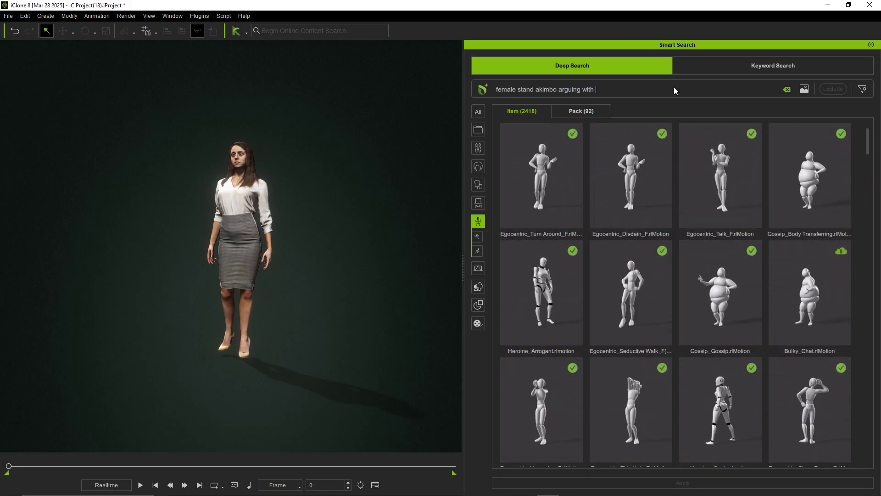
{"action": "type", "text": "others"}
{"action": "key", "text": "Return"}
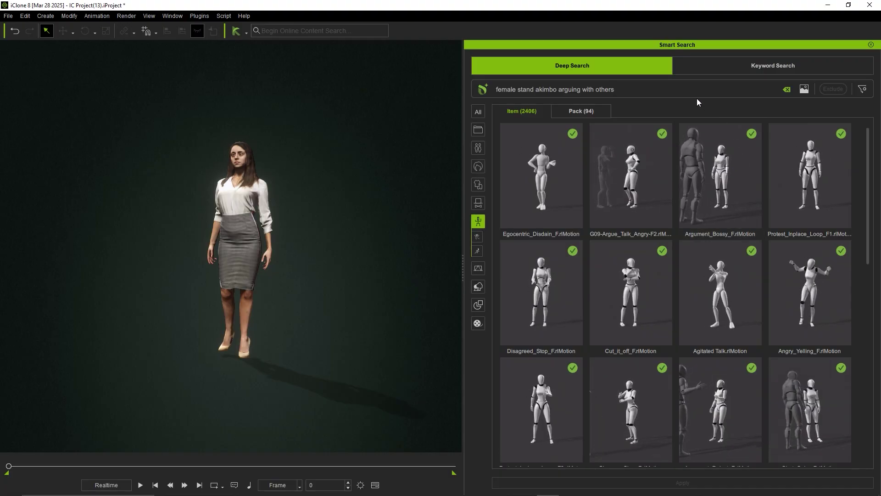
{"action": "key", "text": "BackSpace"}
{"action": "key", "text": "BackSpace"}
{"action": "key", "text": "BackSpace"}
{"action": "key", "text": "BackSpace"}
{"action": "key", "text": "BackSpace"}
{"action": "key", "text": "BackSpace"}
{"action": "key", "text": "BackSpace"}
{"action": "key", "text": "BackSpace"}
{"action": "key", "text": "BackSpace"}
{"action": "key", "text": "BackSpace"}
{"action": "key", "text": "BackSpace"}
{"action": "key", "text": "BackSpace"}
{"action": "key", "text": "BackSpace"}
{"action": "key", "text": "BackSpace"}
{"action": "key", "text": "BackSpace"}
{"action": "key", "text": "BackSpace"}
{"action": "key", "text": "BackSpace"}
{"action": "key", "text": "BackSpace"}
{"action": "key", "text": "BackSpace"}
{"action": "key", "text": "BackSpace"}
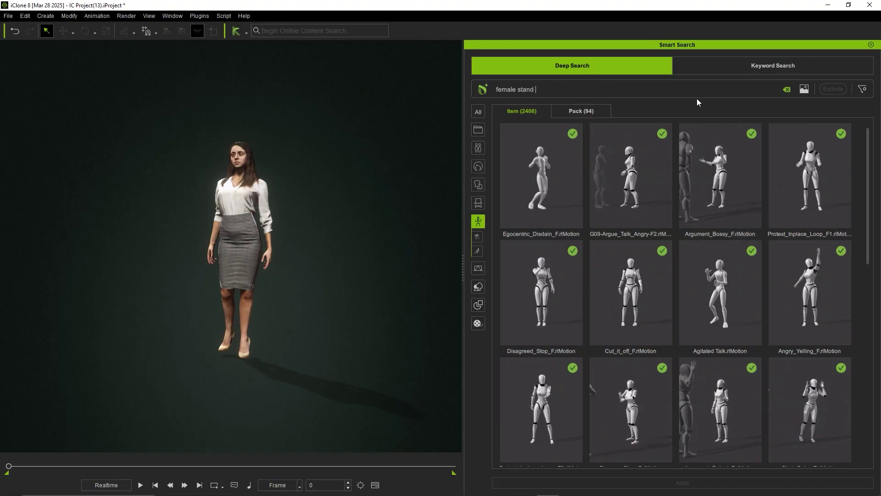
Search 'angry scolding and pointing finger', apply Chat_Calm_F to the woman, and play it
{"action": "type", "text": "angry sc"}
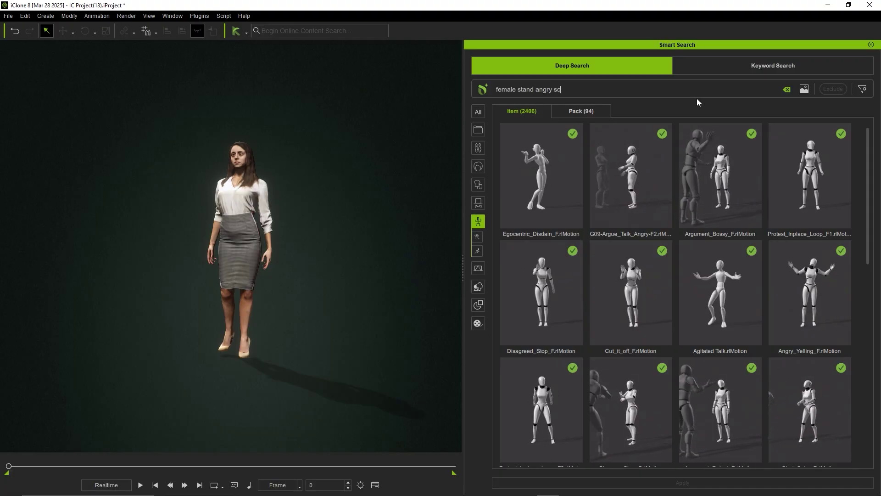
{"action": "type", "text": "olding and po"}
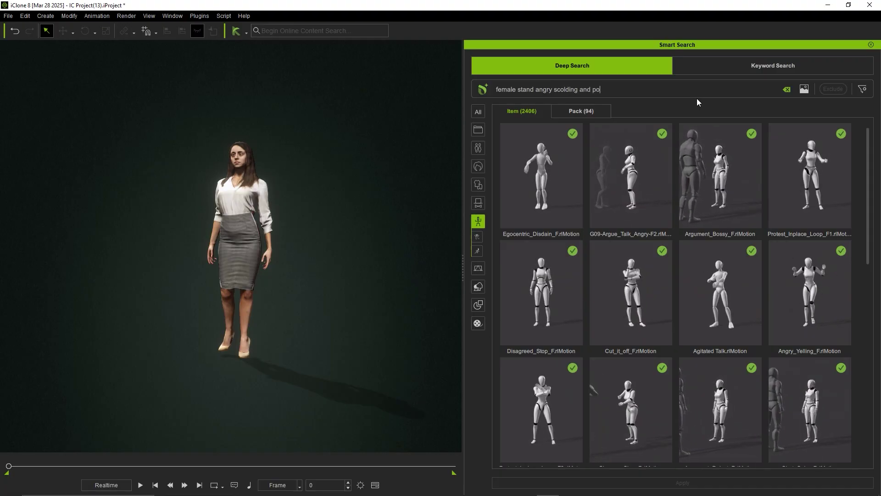
{"action": "type", "text": "inting"}
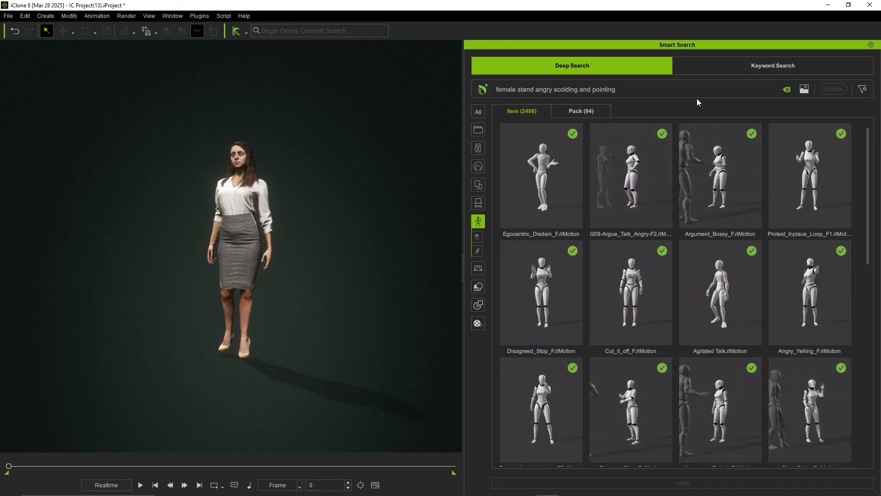
{"action": "type", "text": " finger"}
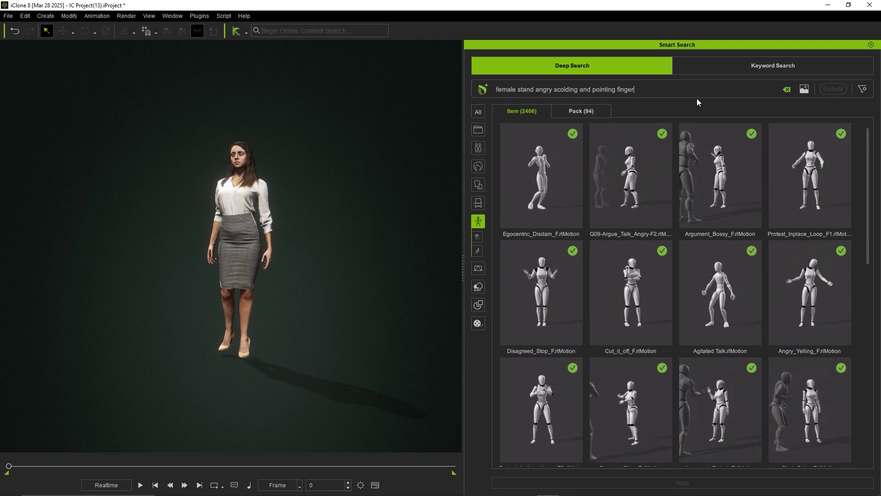
{"action": "key", "text": "Return"}
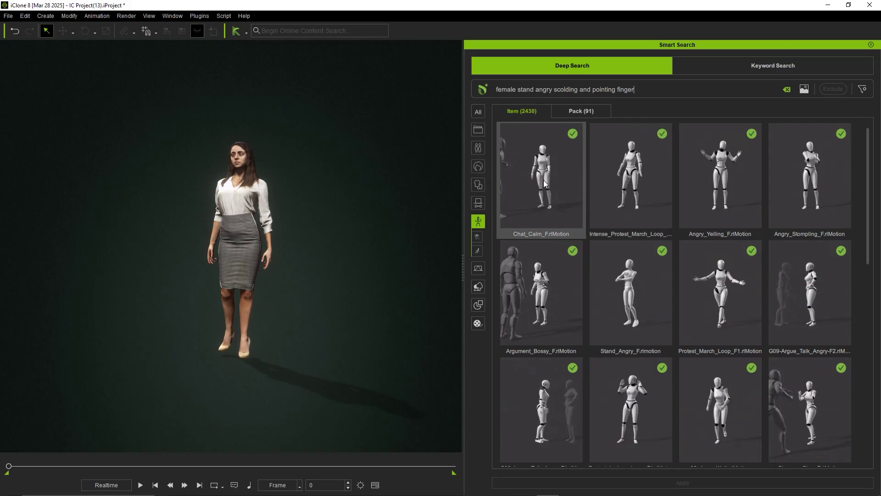
{"action": "left_click_drag", "start_coordinate": [544, 183], "coordinate": [253, 217]}
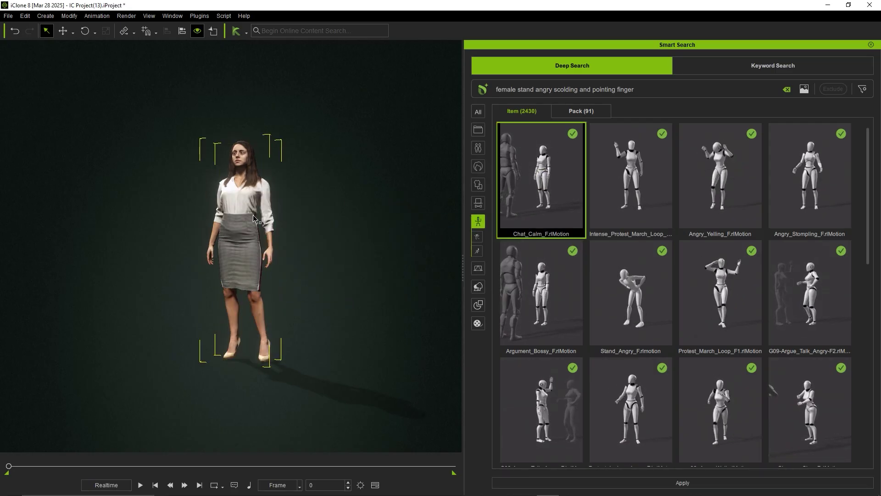
{"action": "left_click", "coordinate": [141, 484]}
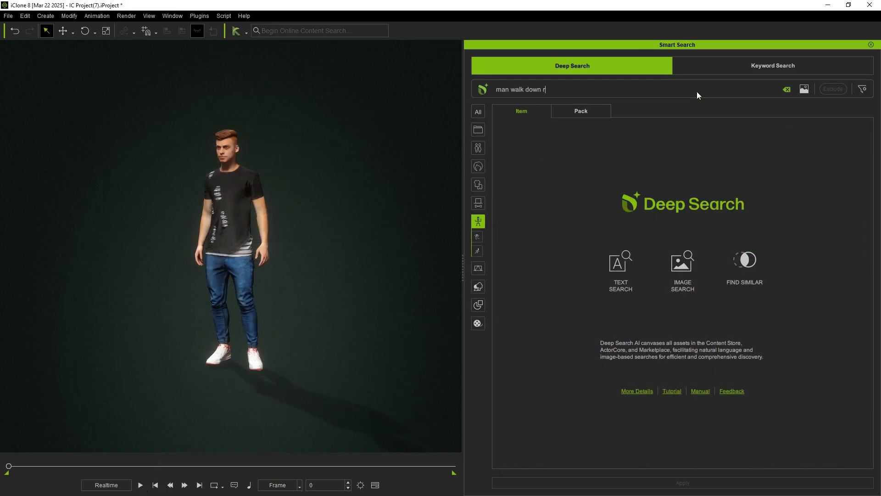
Search 'man walk down the street and fall', apply 02_Forward Slip & Faceplant to the man, and play
{"action": "type", "text": "street and fall"}
{"action": "key", "text": "Return"}
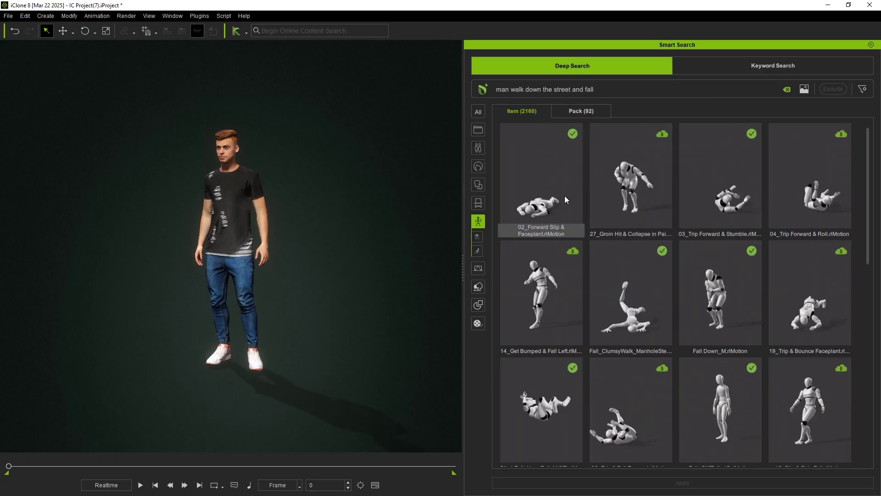
{"action": "left_click", "coordinate": [539, 204]}
{"action": "left_click_drag", "start_coordinate": [539, 204], "coordinate": [236, 271]}
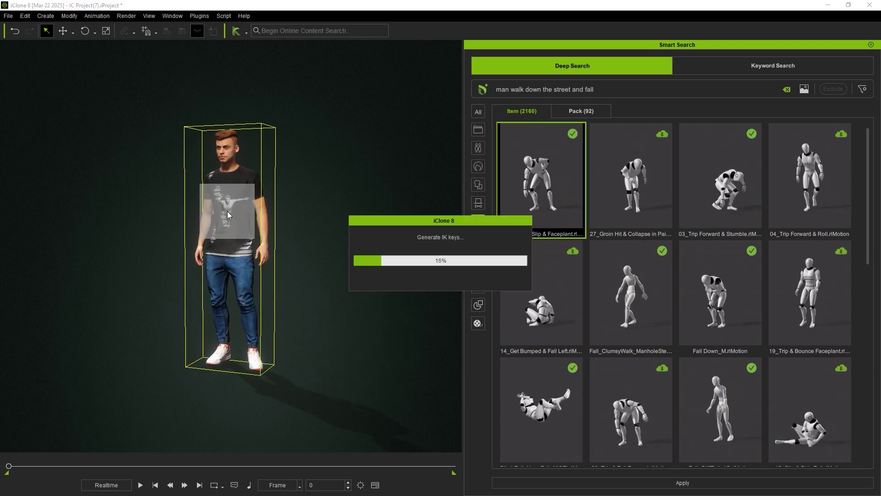
{"action": "left_click", "coordinate": [141, 484]}
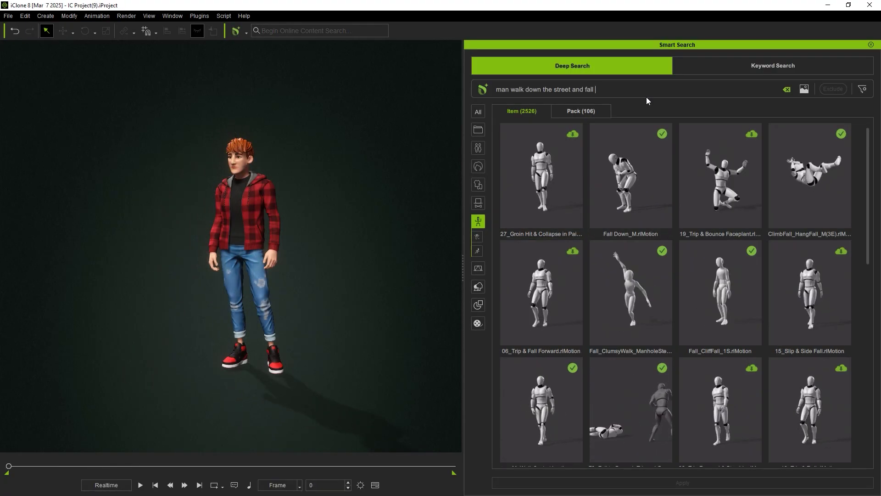
Add 'in a cartoon way' to the query, apply Fall_ClumsyWalk_ManholeStepping to the boy, and play
{"action": "type", "text": "a ca"}
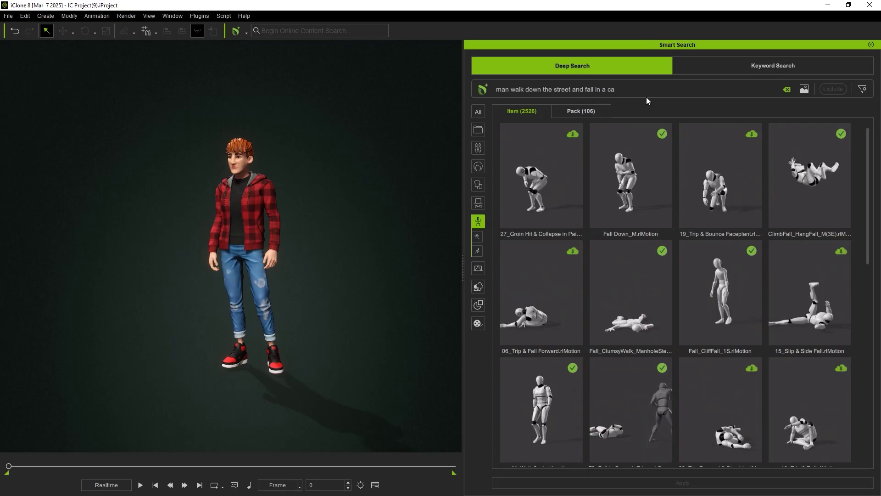
{"action": "type", "text": "rtoon way"}
{"action": "key", "text": "Return"}
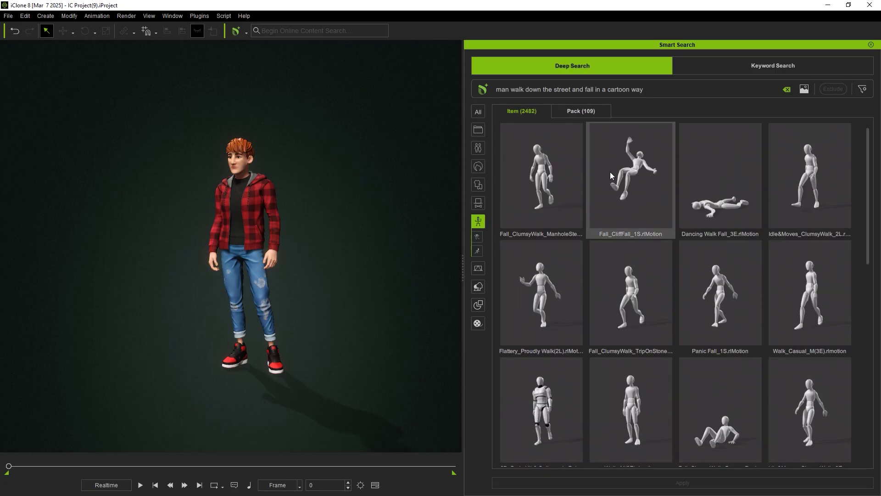
{"action": "left_click_drag", "start_coordinate": [564, 200], "coordinate": [248, 235]}
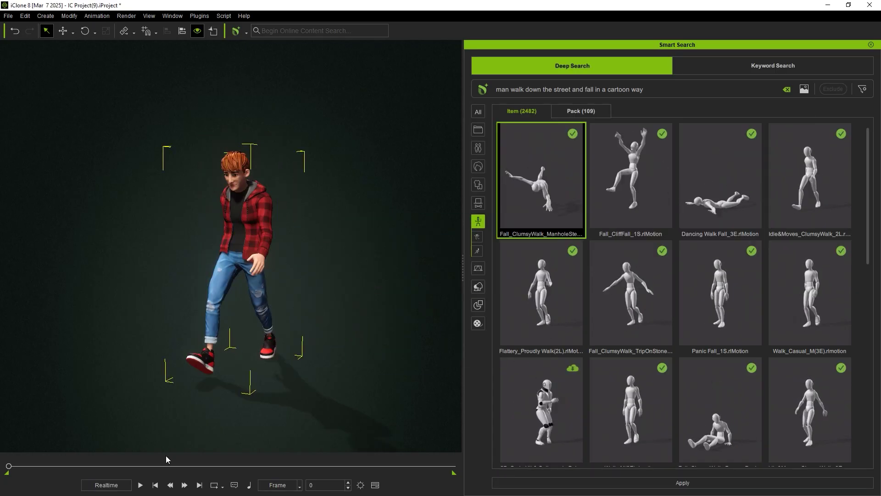
{"action": "left_click", "coordinate": [140, 484]}
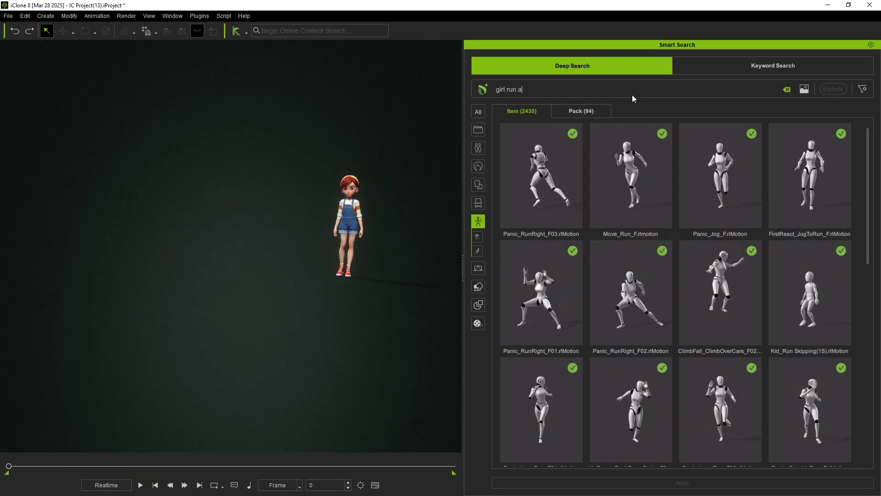
Search 'girl run and cry all the way home' and apply Run_Sob_F(1S) to the girl
{"action": "type", "text": "and cry all the way home"}
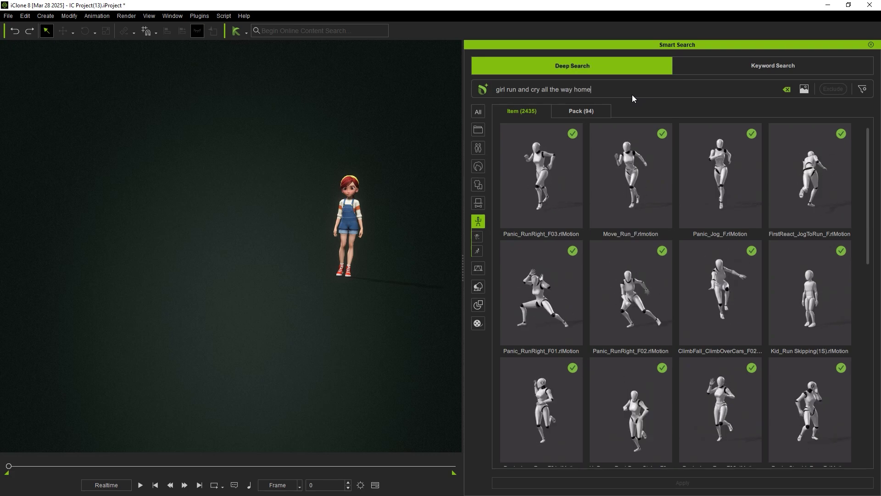
{"action": "key", "text": "Return"}
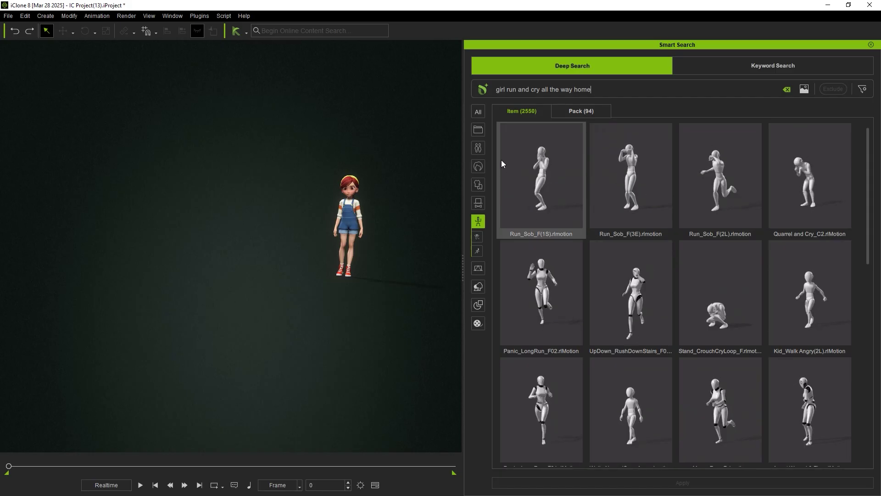
{"action": "left_click_drag", "start_coordinate": [552, 196], "coordinate": [346, 226]}
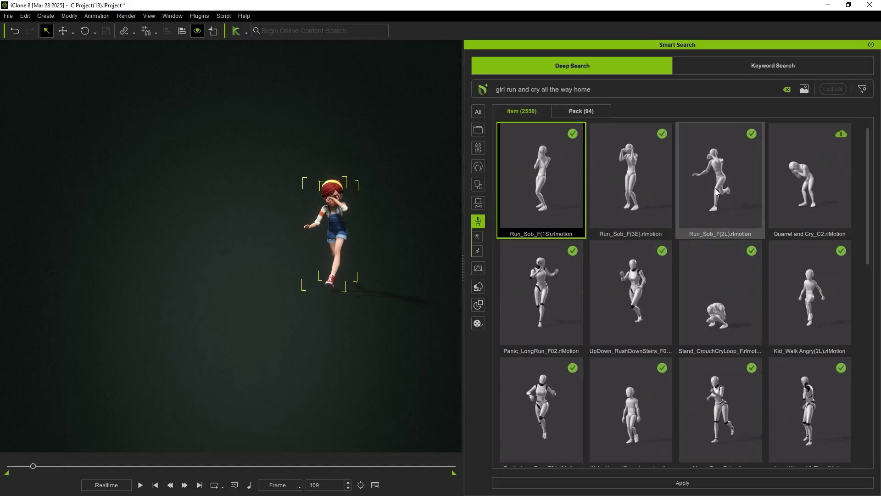
Add Run_Sob_F(2L) and Run_Sob_F(3E) to the girl, pausing playback after each
{"action": "left_click_drag", "start_coordinate": [720, 188], "coordinate": [332, 228]}
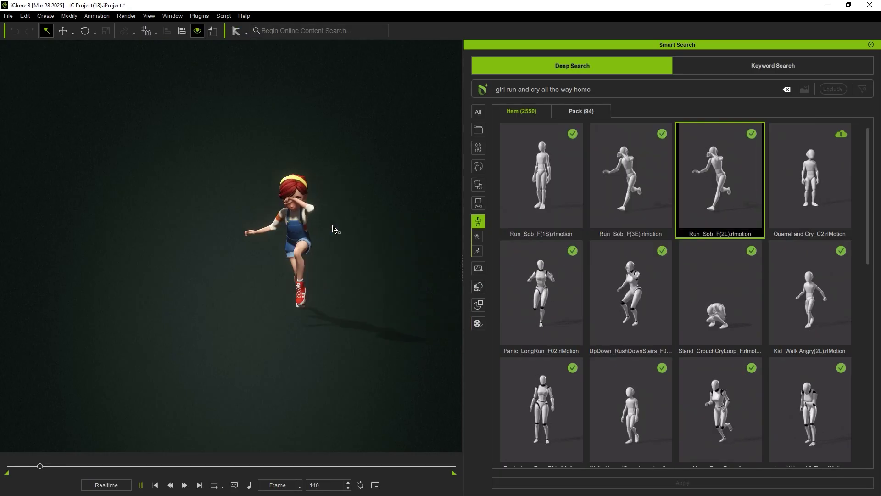
{"action": "left_click", "coordinate": [334, 228]}
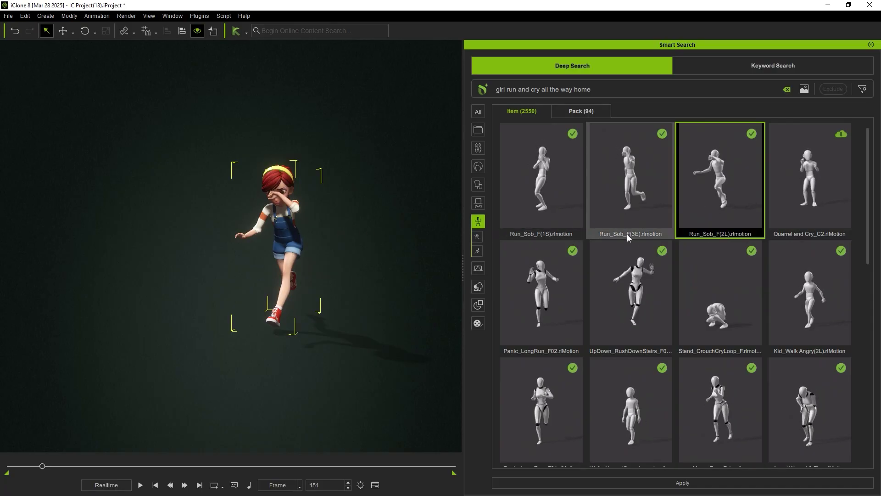
{"action": "left_click_drag", "start_coordinate": [636, 191], "coordinate": [289, 242]}
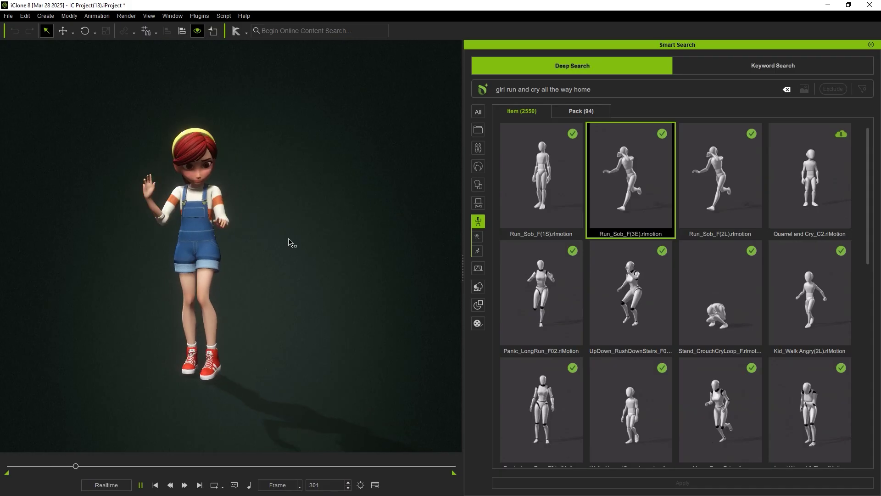
{"action": "left_click", "coordinate": [290, 241]}
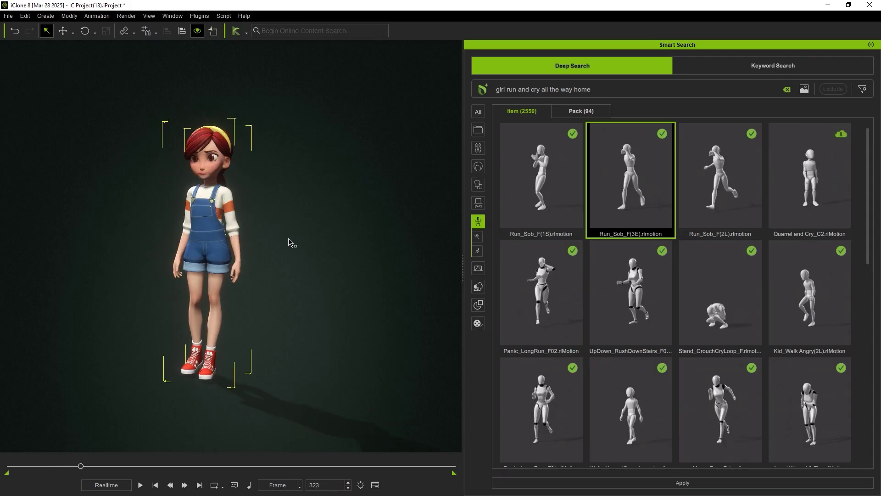
Show the Timeline panel from the Window menu and scroll it back to frame 0
{"action": "left_click", "coordinate": [169, 21]}
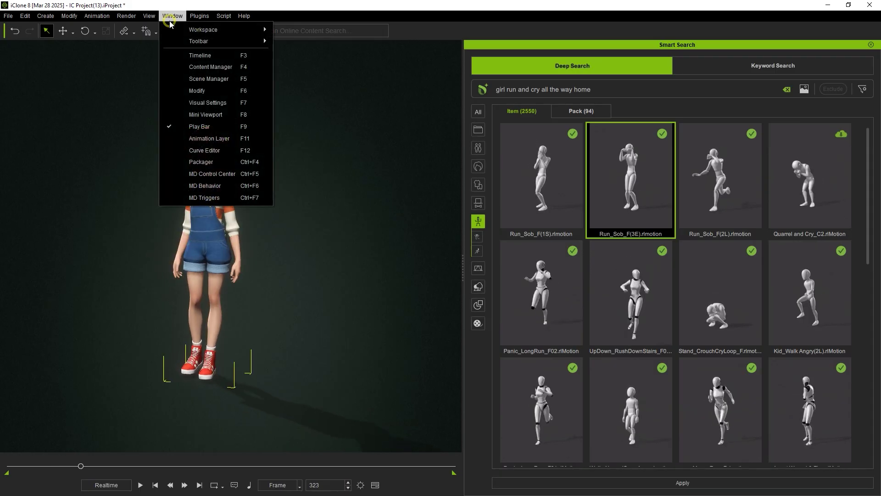
{"action": "left_click", "coordinate": [174, 56]}
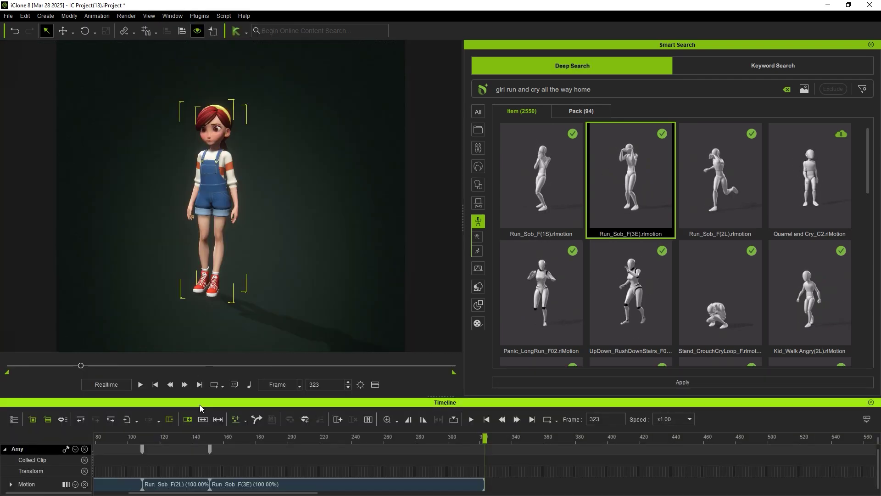
{"action": "left_click_drag", "start_coordinate": [185, 493], "coordinate": [155, 493]}
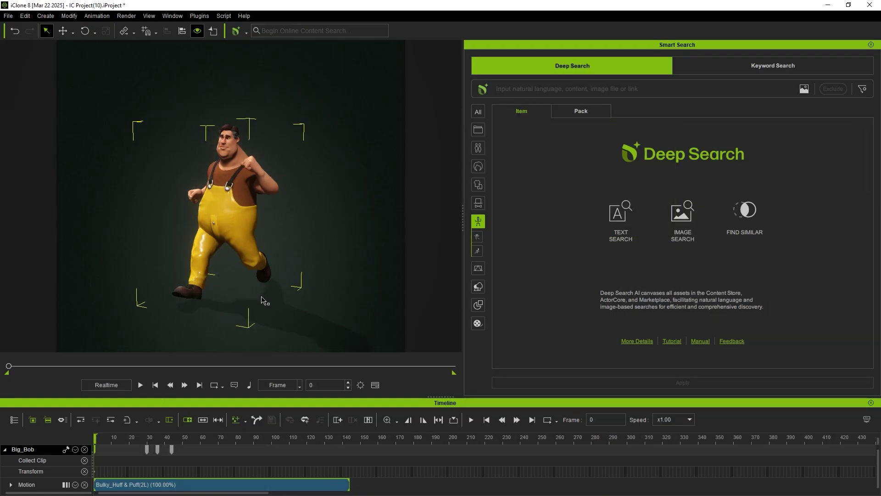
Play the plump man's run, then Deep Search 'plump run and kneel down'
{"action": "left_click", "coordinate": [141, 385]}
{"action": "left_click", "coordinate": [634, 92]}
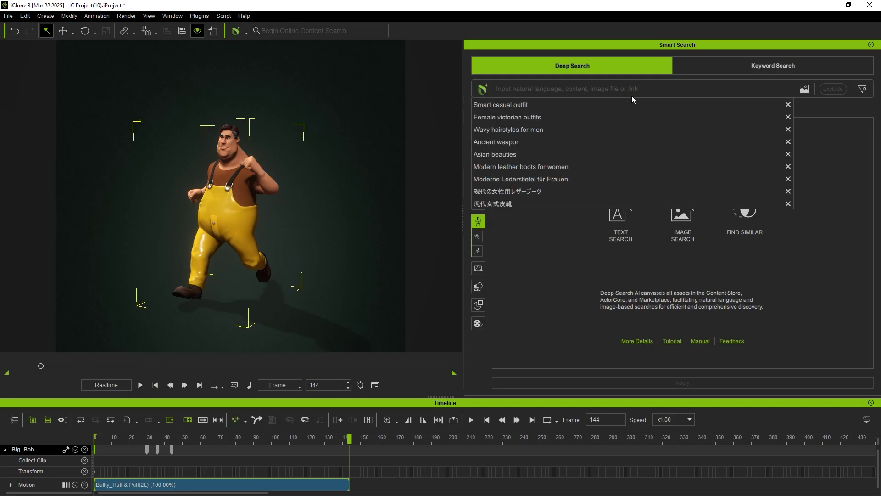
{"action": "type", "text": "plump "}
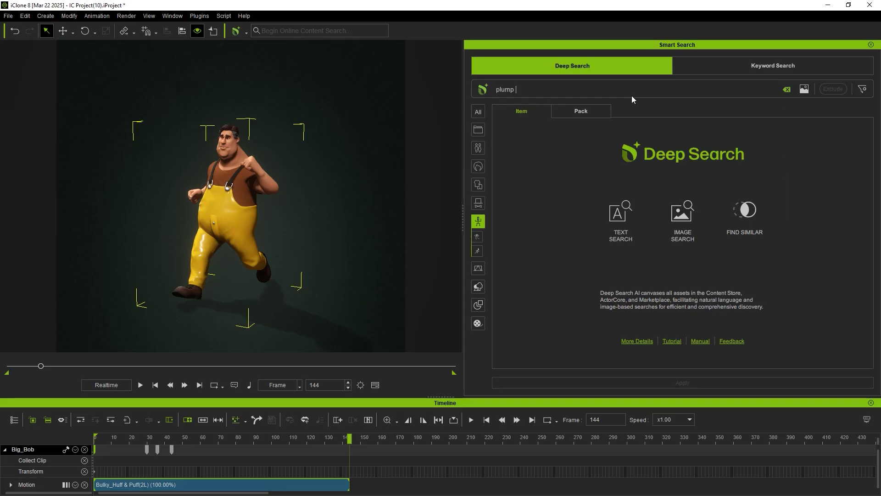
{"action": "type", "text": "run and kneel down"}
{"action": "key", "text": "Return"}
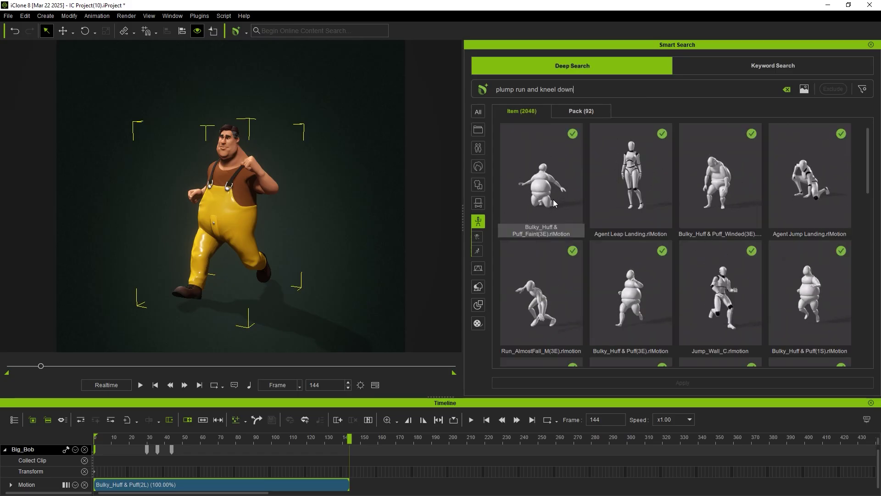
Append Bulky_Huff & Puff_Winded(3E) to the plump man, hide the Timeline, and play
{"action": "left_click_drag", "start_coordinate": [716, 202], "coordinate": [231, 219]}
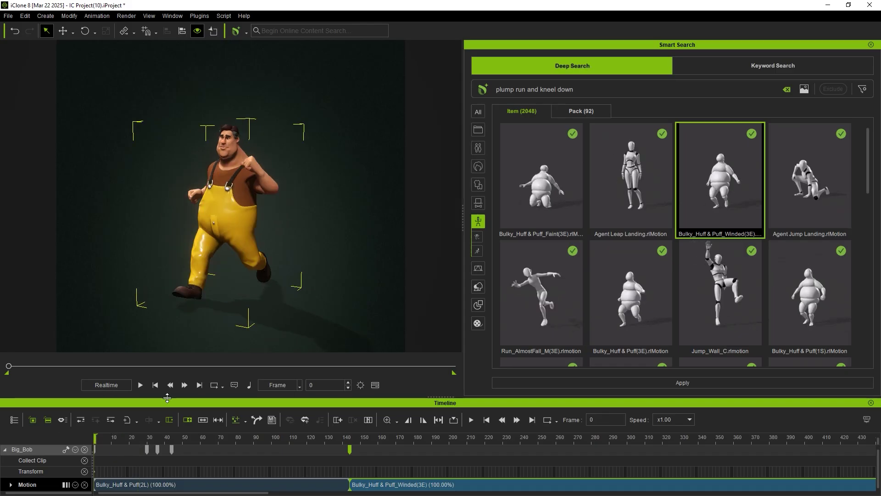
{"action": "key", "text": "F3"}
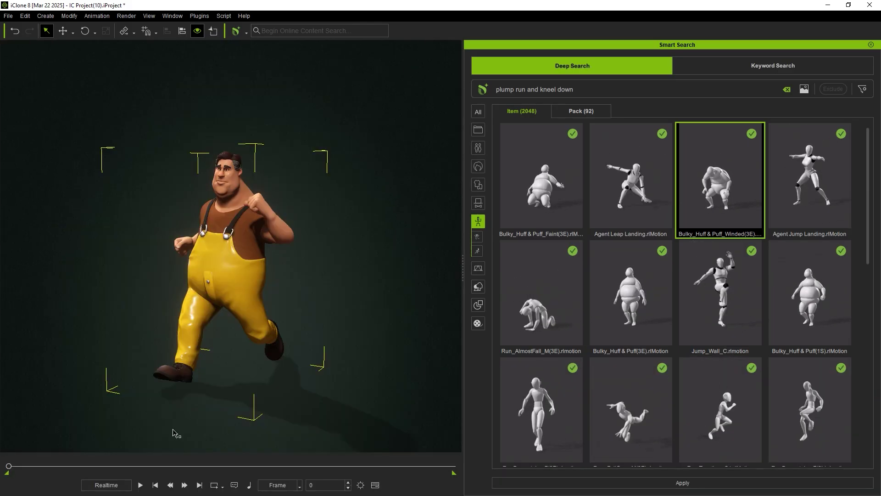
{"action": "left_click", "coordinate": [140, 485]}
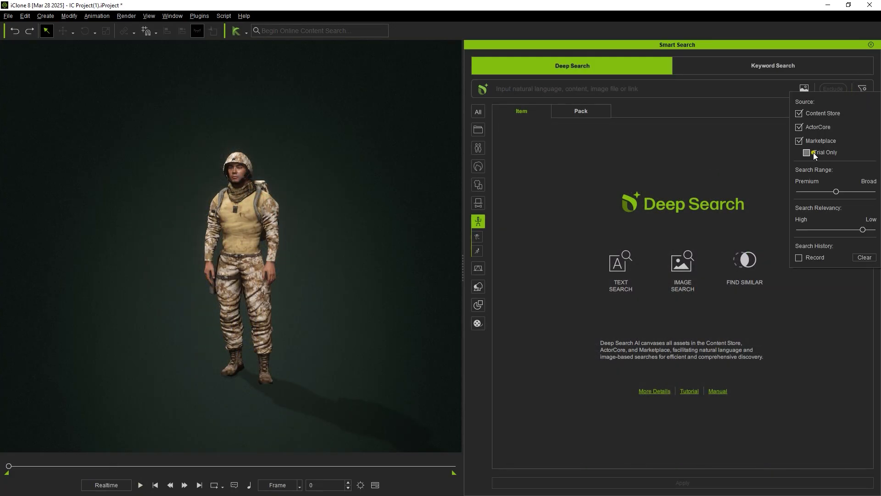
Limit results to trial content and apply B081_RunToSideCover to the soldier
{"action": "left_click", "coordinate": [806, 152]}
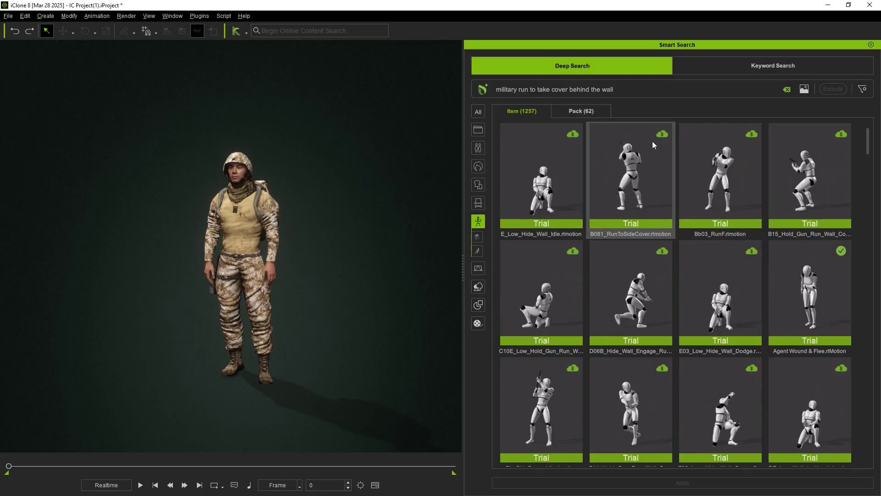
{"action": "left_click", "coordinate": [652, 154]}
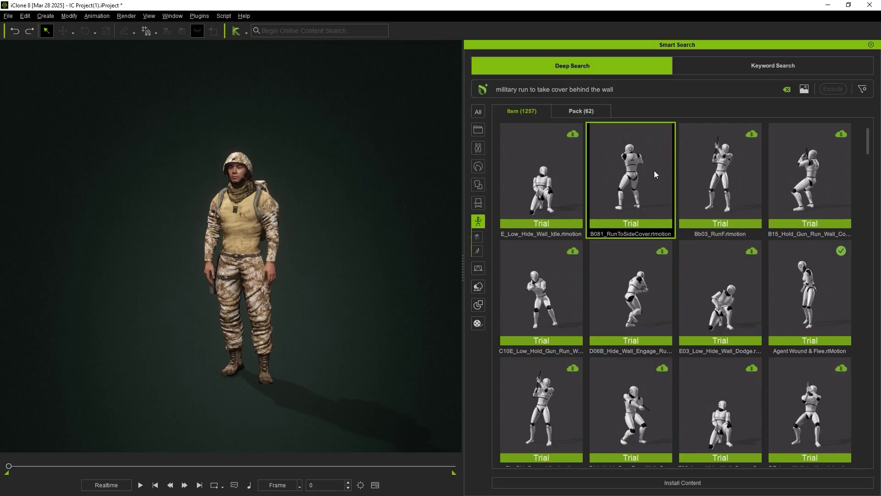
{"action": "left_click_drag", "start_coordinate": [621, 164], "coordinate": [252, 226]}
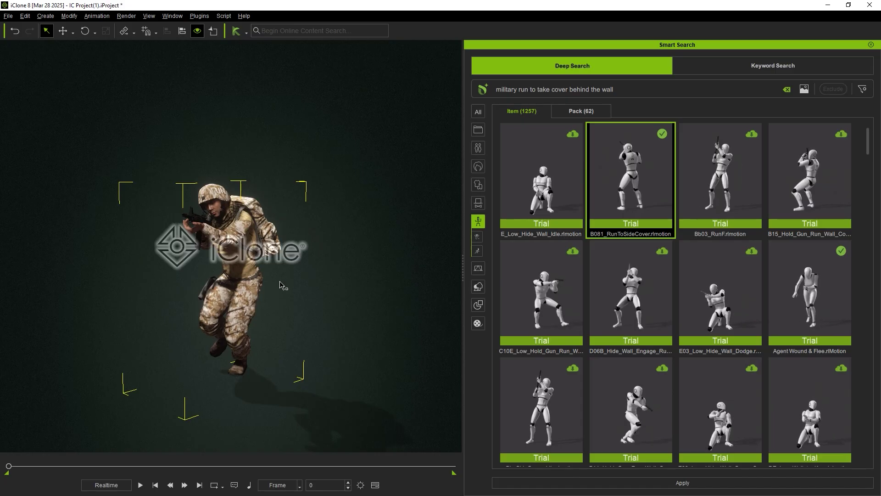
Play the soldier's take-cover motion, stop back at frame 0, and bring up the motion's options
{"action": "left_click", "coordinate": [140, 485]}
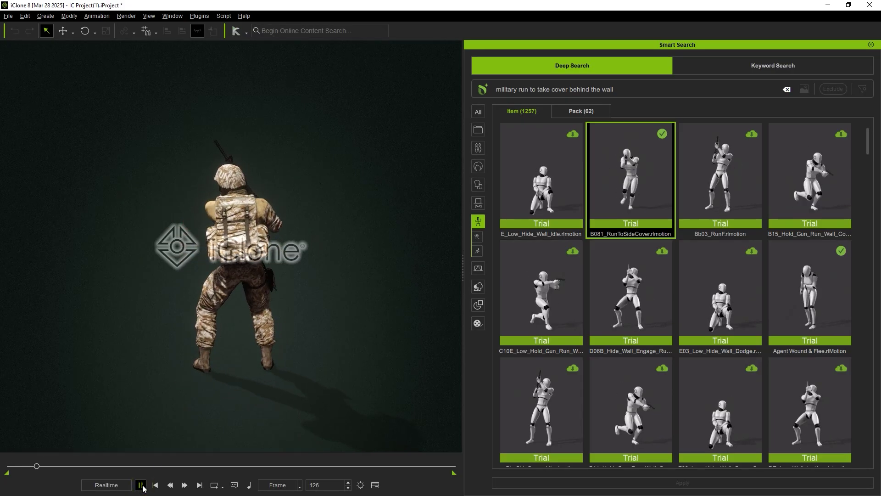
{"action": "left_click", "coordinate": [141, 484]}
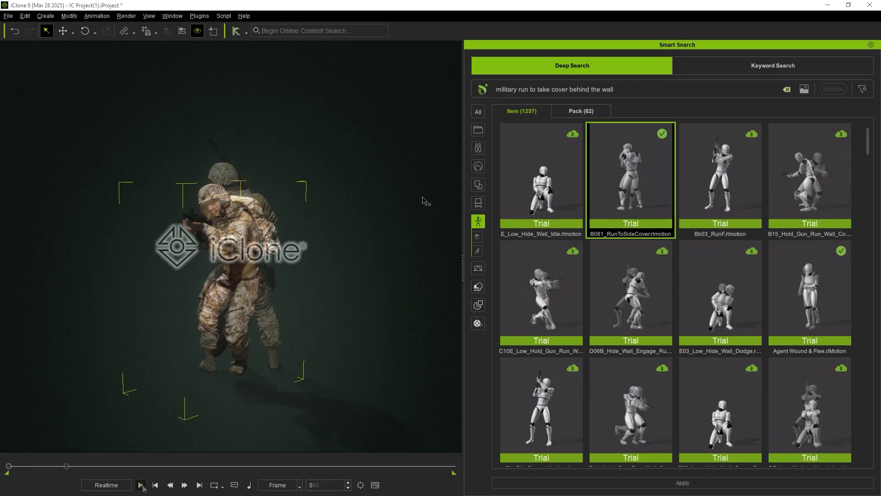
{"action": "right_click", "coordinate": [662, 170]}
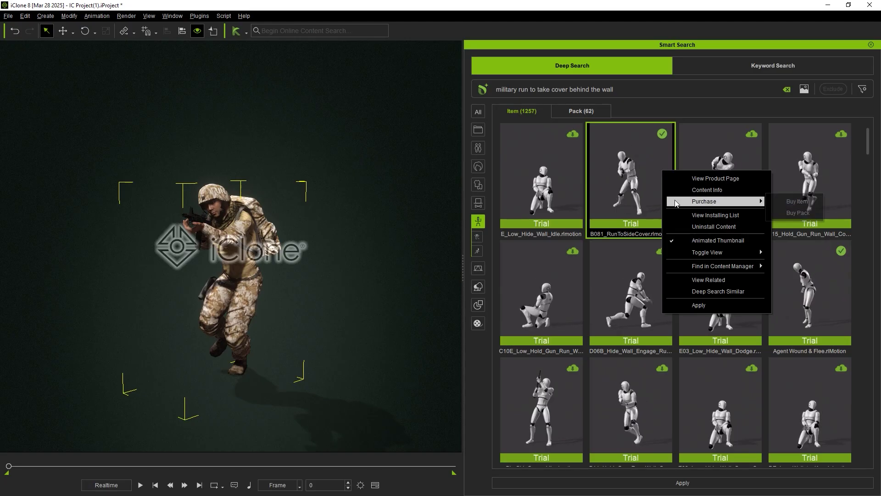
Add B081_RunToSideCover to the ActorCore cart via Purchase > Buy Item
{"action": "mouse_move", "coordinate": [743, 201]}
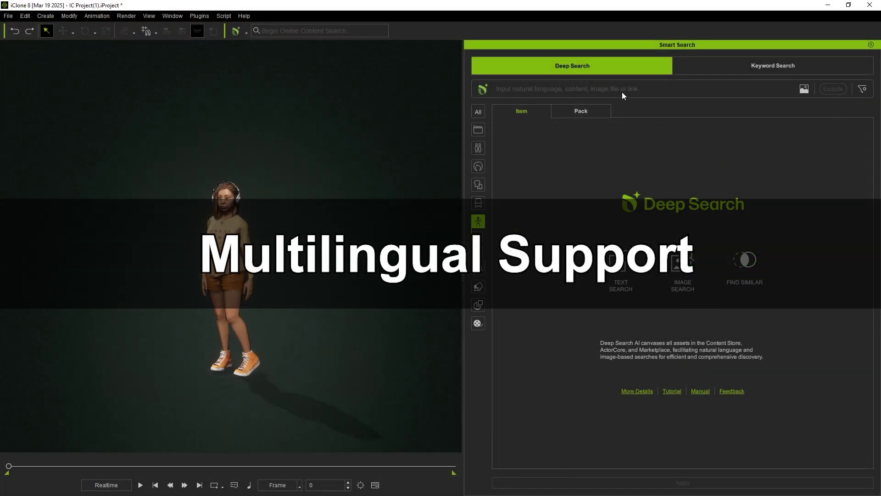
Run a Deep Search using the pasted Japanese motion description
{"action": "left_click", "coordinate": [621, 91]}
{"action": "type", "text": "コンサートで女性が立って音楽を楽しんでいる"}
{"action": "key", "text": "Return"}
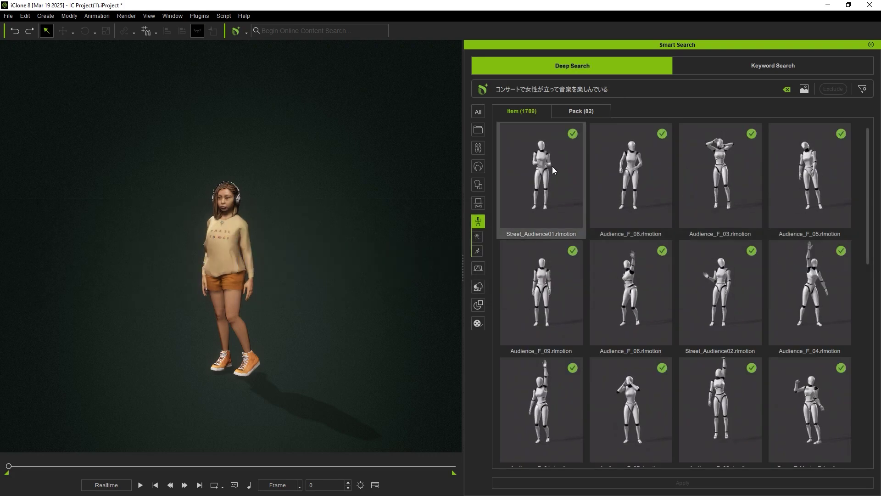
Apply Street_Audience01 to the girl with headphones and play it
{"action": "left_click_drag", "start_coordinate": [548, 168], "coordinate": [236, 256]}
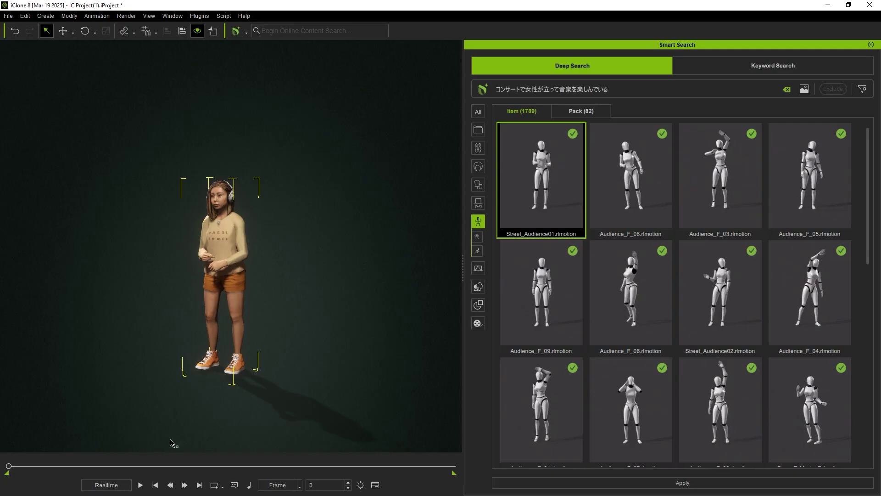
{"action": "left_click", "coordinate": [143, 485]}
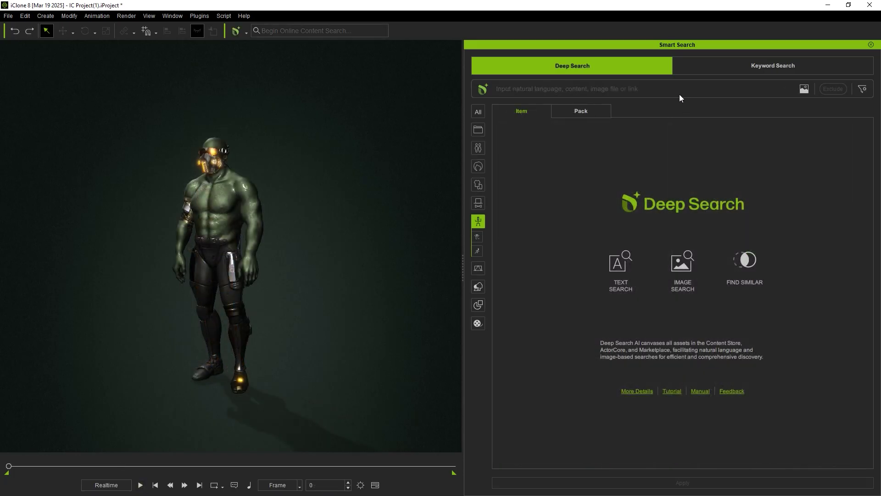
{"action": "left_click", "coordinate": [679, 94]}
Search with the pasted Korean description, then apply and play Violent_Refuse Walk(2L) on the armored soldier
{"action": "type", "text": "잔인한 남자가 도망치며 분노에 차 팔짱을 낀다"}
{"action": "key", "text": "Return"}
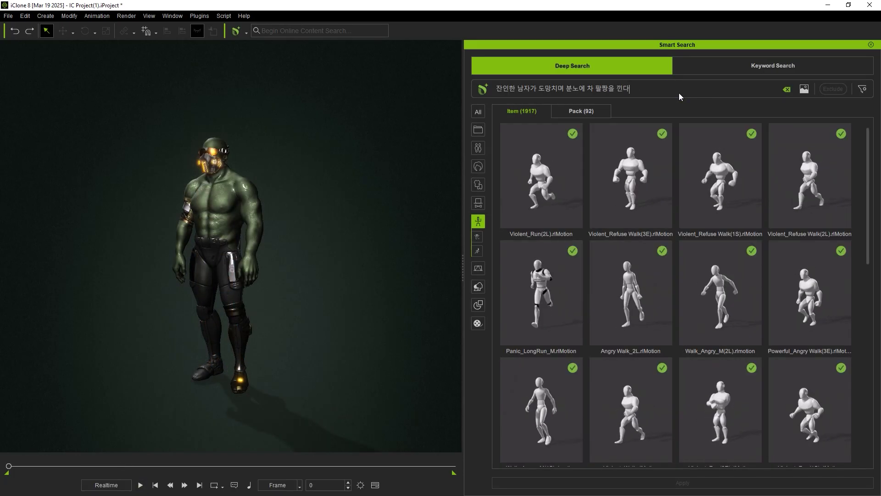
{"action": "left_click", "coordinate": [815, 194]}
{"action": "left_click_drag", "start_coordinate": [816, 194], "coordinate": [234, 220]}
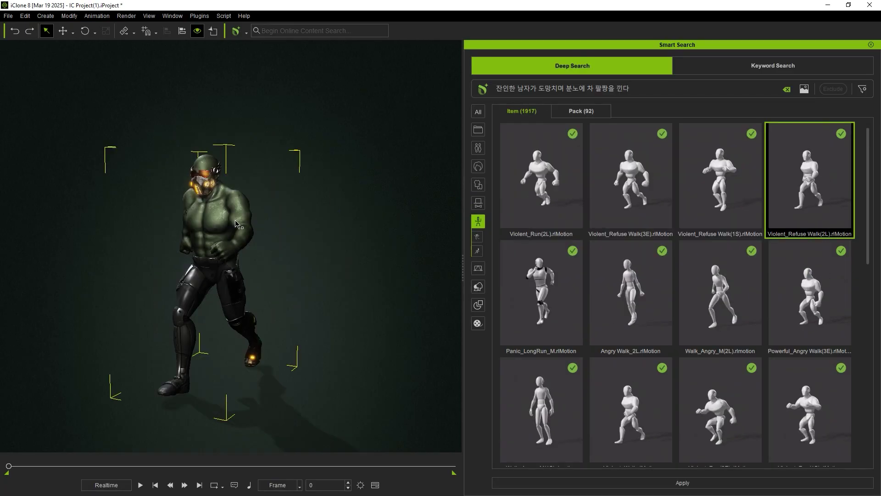
{"action": "left_click", "coordinate": [141, 486]}
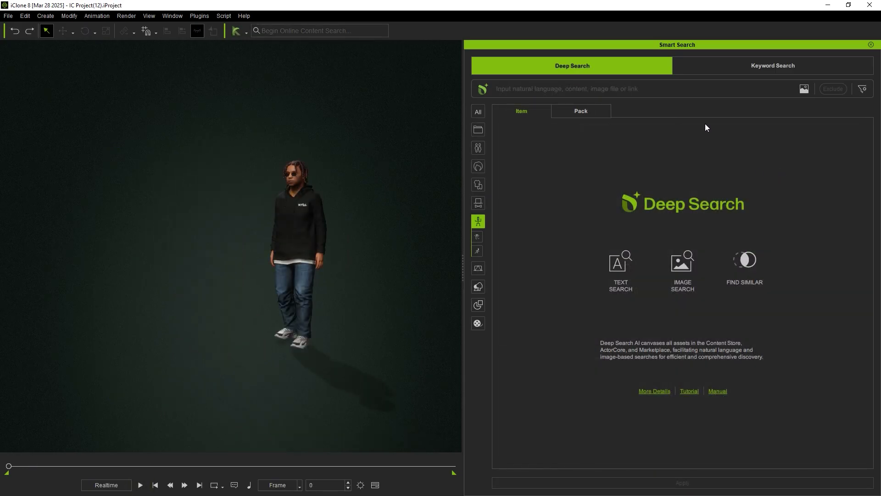
Run a Deep Search using the pasted German sentence about a singing star
{"action": "left_click", "coordinate": [707, 91]}
{"action": "type", "text": "Ein Star singt auf der Bühne und interagiert mit dem Publikum"}
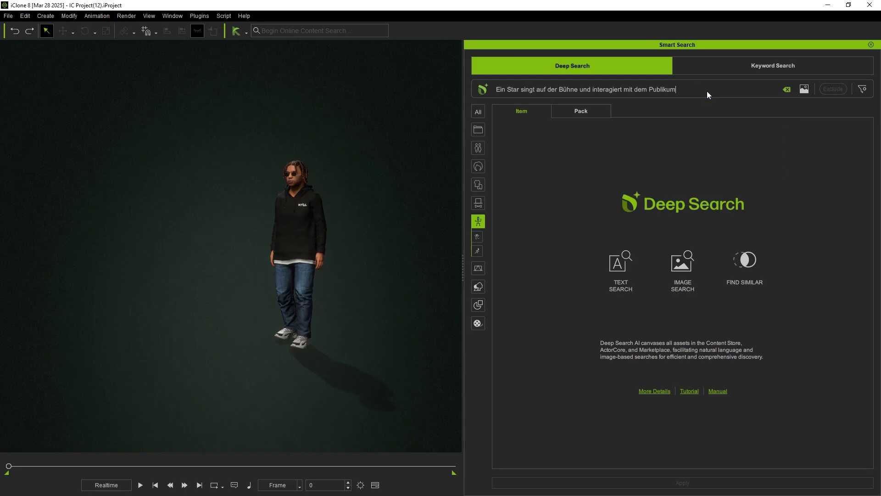
{"action": "key", "text": "Return"}
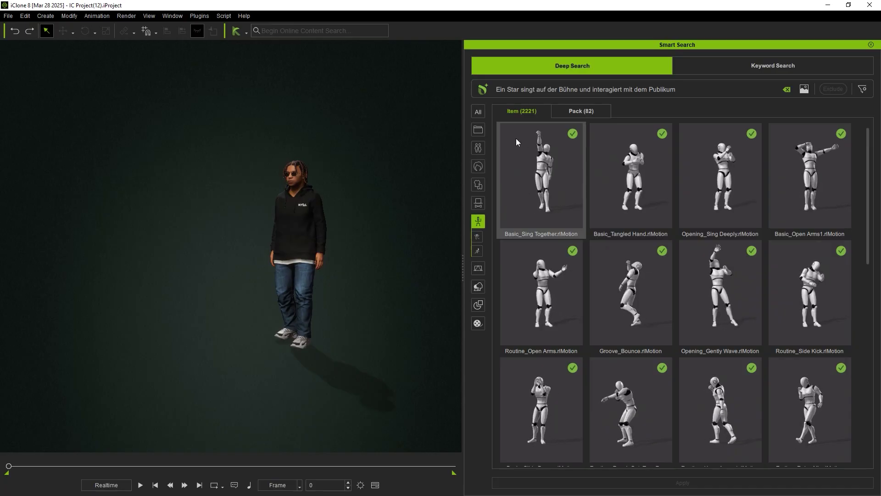
Apply and play Basic_Sing Together on the hooded character, then enter 'a young girl share a joke with her friend'
{"action": "left_click_drag", "start_coordinate": [539, 197], "coordinate": [305, 215]}
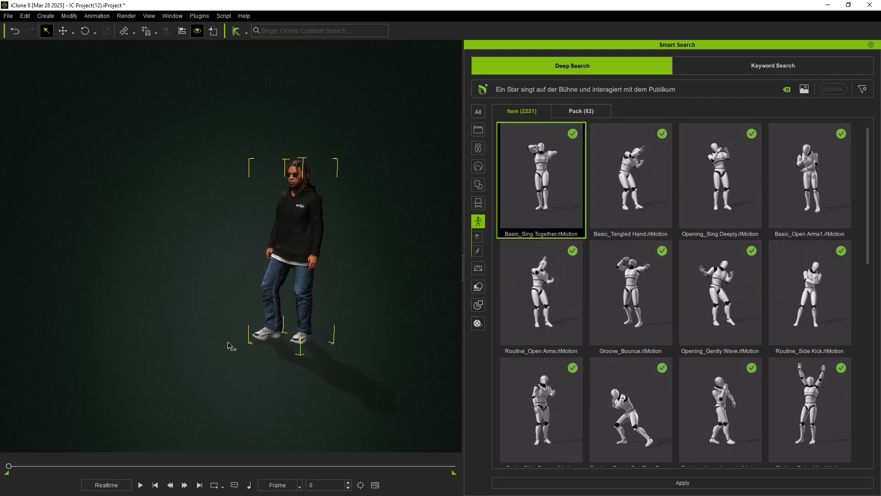
{"action": "left_click", "coordinate": [140, 485]}
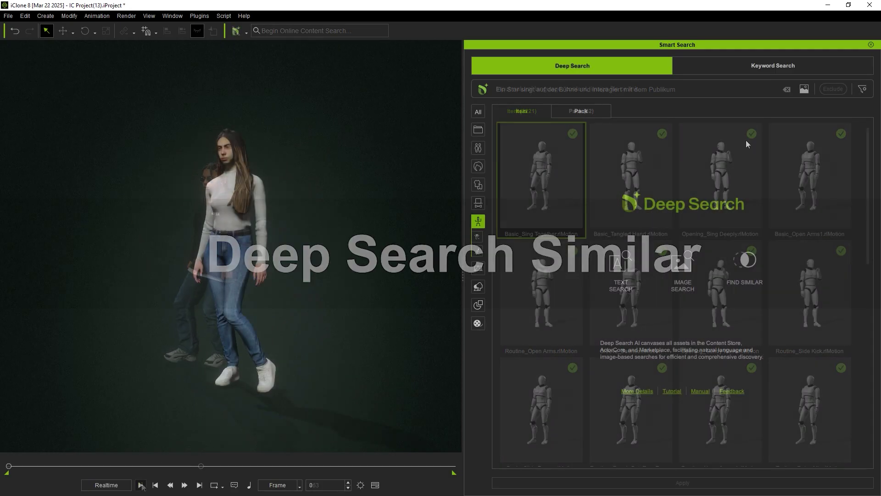
{"action": "type", "text": "a young girl s"}
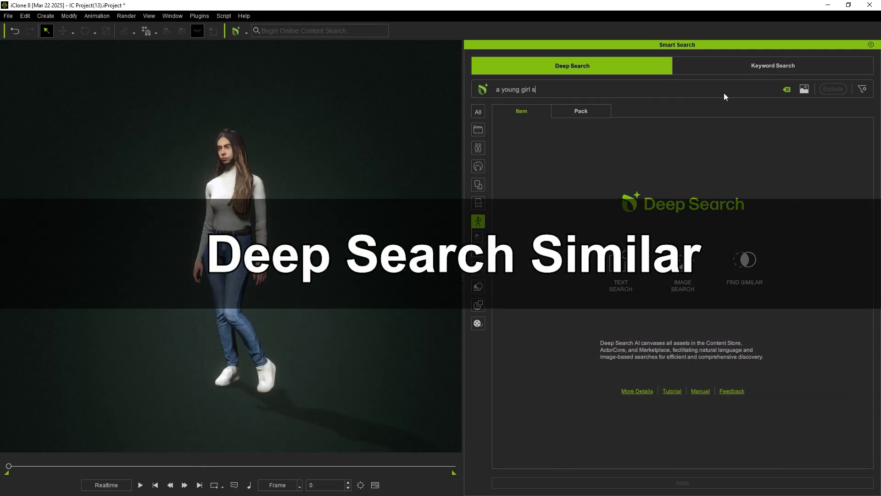
{"action": "type", "text": "hare a joke with her friend"}
Run the 'a young girl share a joke with her friend' search, listing 2175 motions
{"action": "key", "text": "Return"}
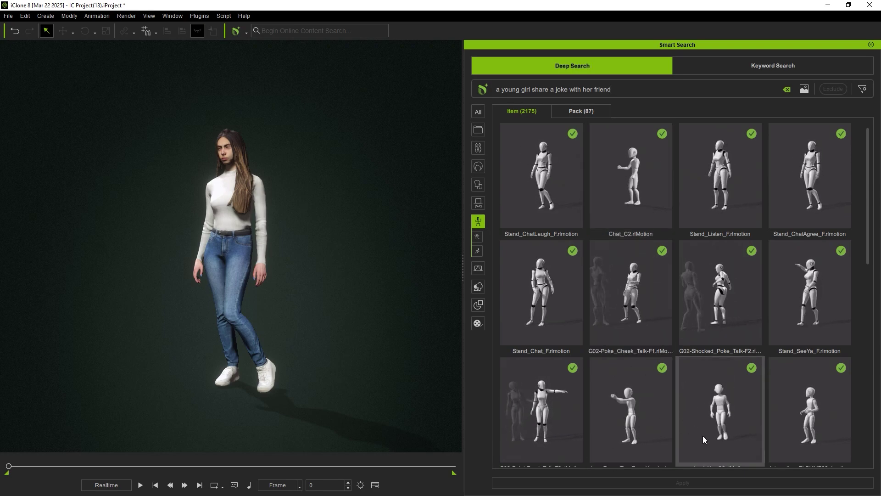
Deep Search motions similar to Stand_ChatLaugh_F and apply Stand_ChatNotSure_F to the long-haired woman
{"action": "right_click", "coordinate": [567, 210]}
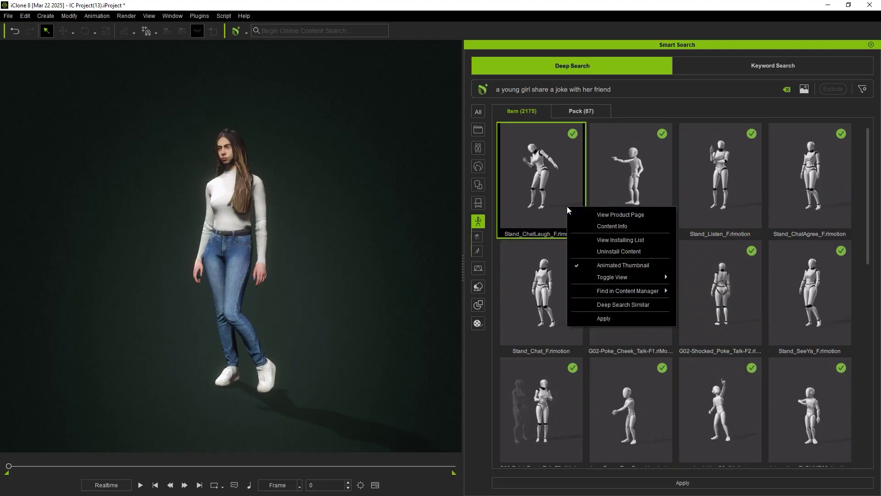
{"action": "left_click", "coordinate": [583, 305]}
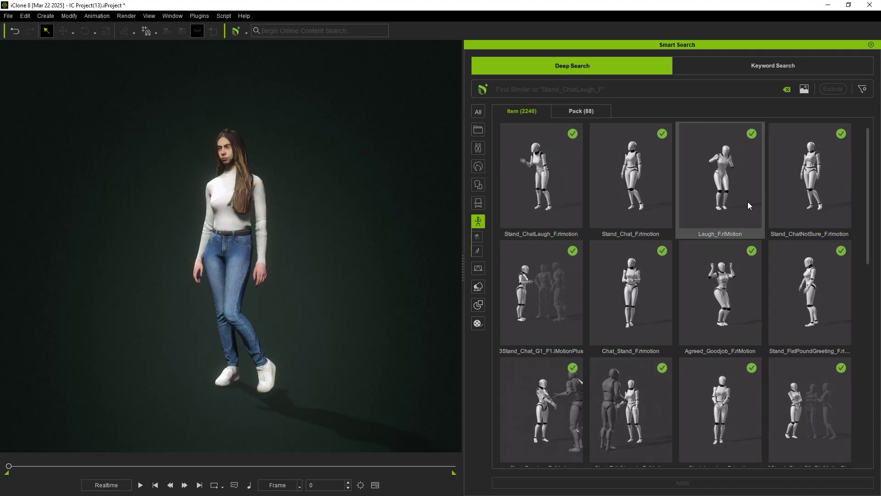
{"action": "left_click_drag", "start_coordinate": [825, 193], "coordinate": [232, 269]}
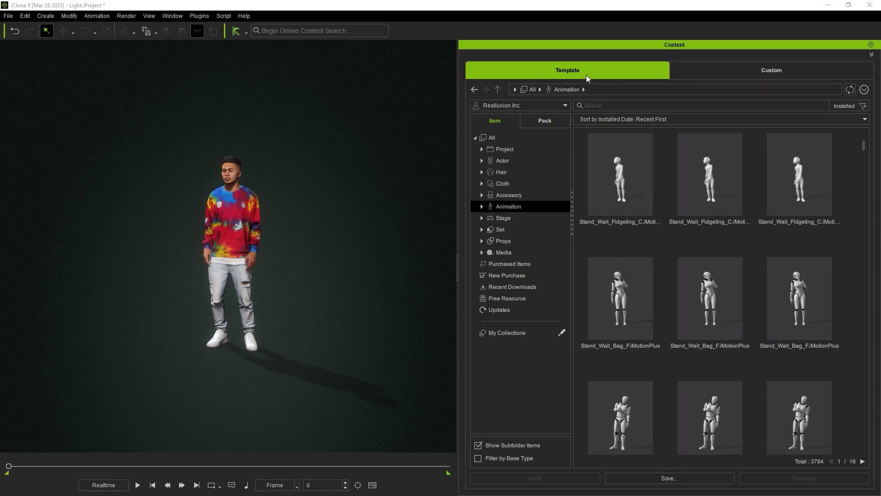
Filter Content Manager's Animation > Motion by 'rock n roll dance' and open Taunt Shake Dance's options
{"action": "left_click", "coordinate": [482, 207]}
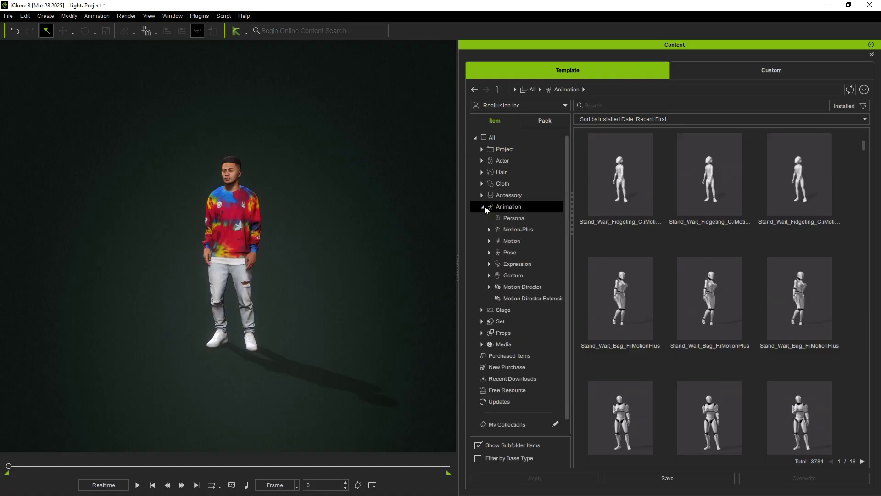
{"action": "left_click", "coordinate": [539, 238]}
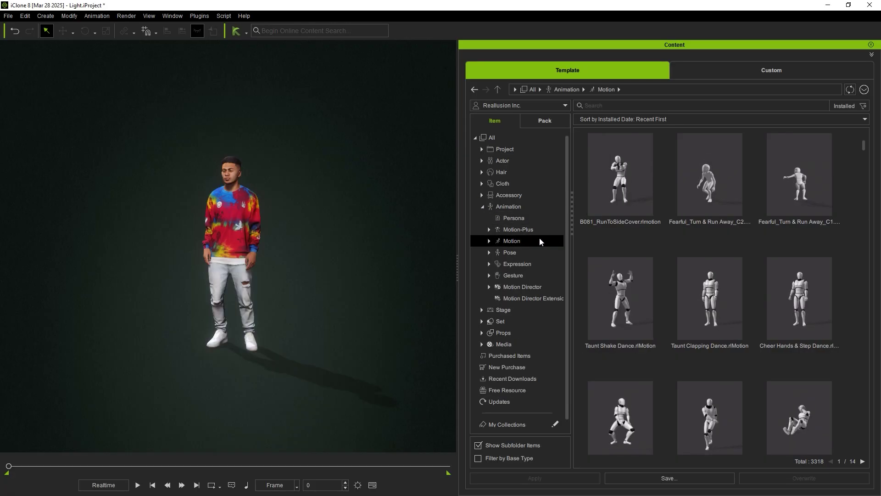
{"action": "left_click", "coordinate": [700, 107]}
{"action": "type", "text": "rock n roll da"}
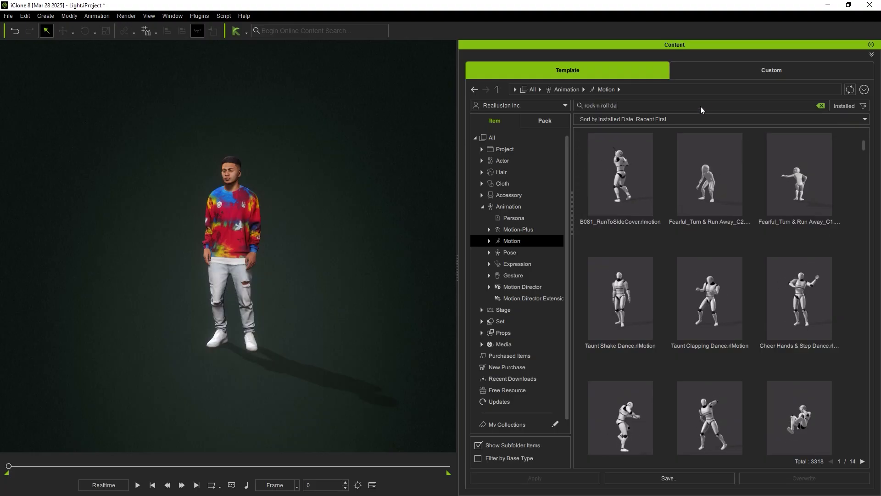
{"action": "type", "text": "nce"}
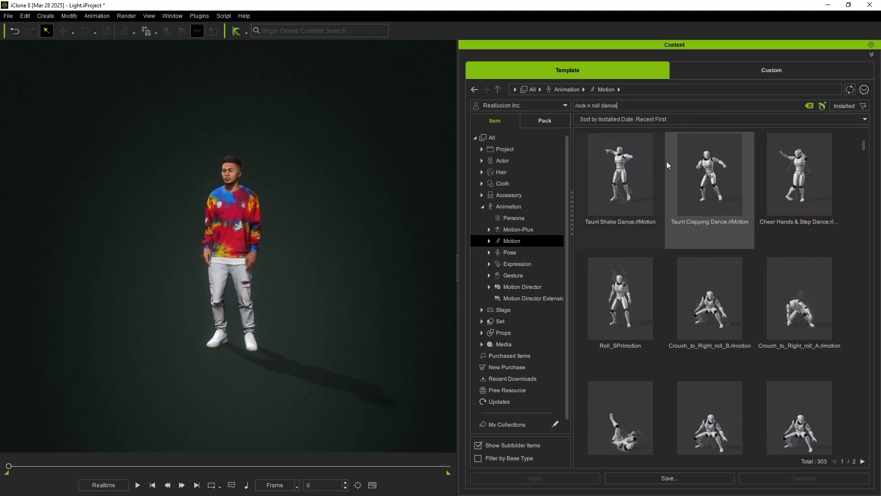
{"action": "right_click", "coordinate": [630, 188]}
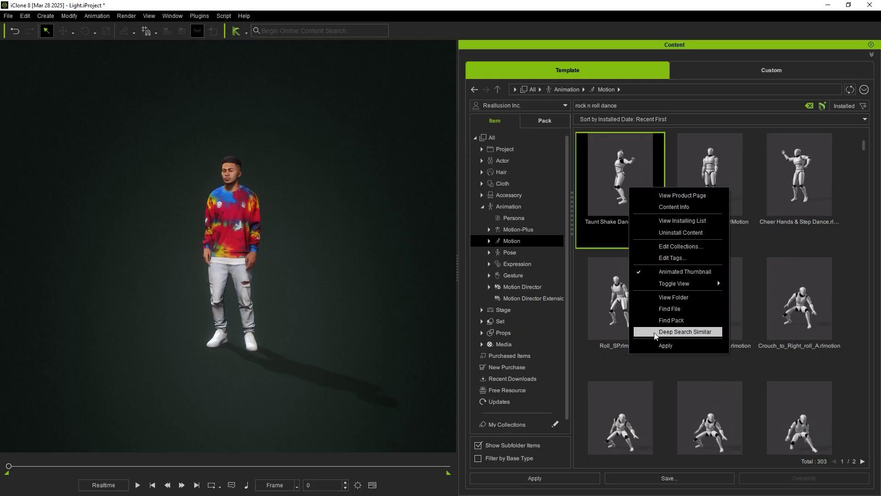
Run Deep Search Similar on Taunt Shake Dance, then apply and play Rock Steady on the tie-dye man
{"action": "left_click", "coordinate": [675, 332]}
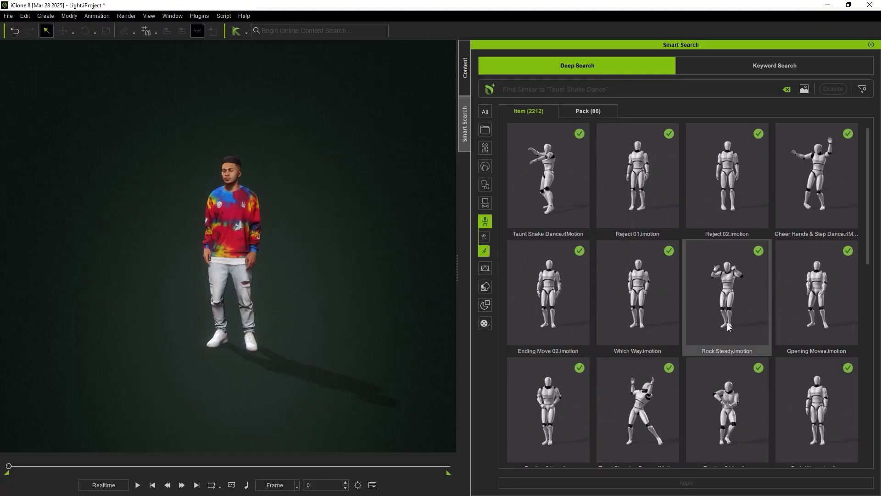
{"action": "left_click_drag", "start_coordinate": [719, 301], "coordinate": [234, 235]}
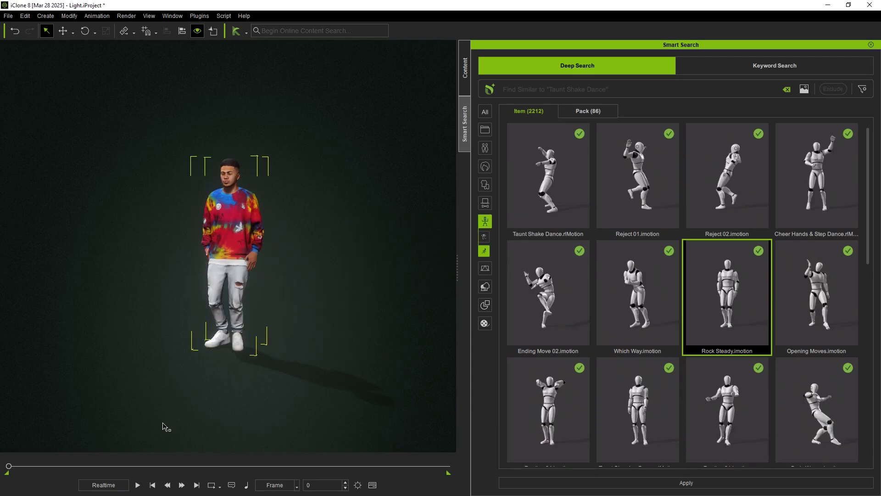
{"action": "left_click", "coordinate": [139, 487]}
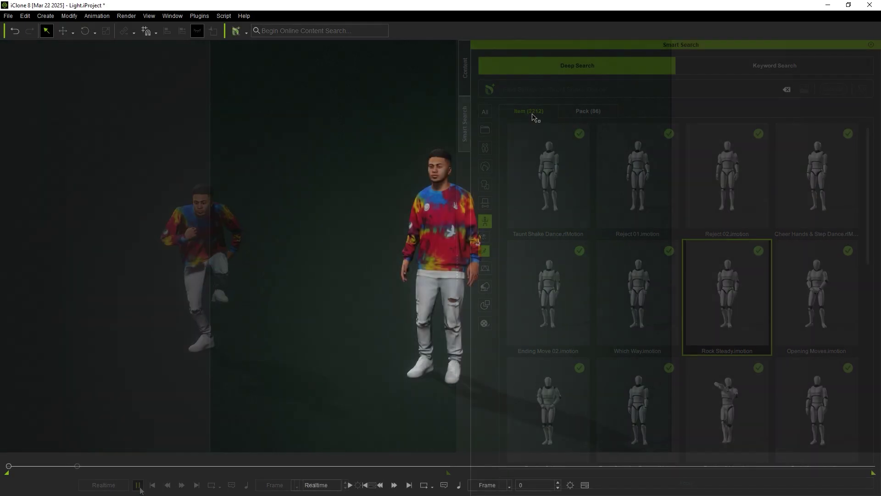
Show the Timeline, select the tie-dye man, and run Deep Search Similar on his Down 02 clip
{"action": "left_click", "coordinate": [183, 18]}
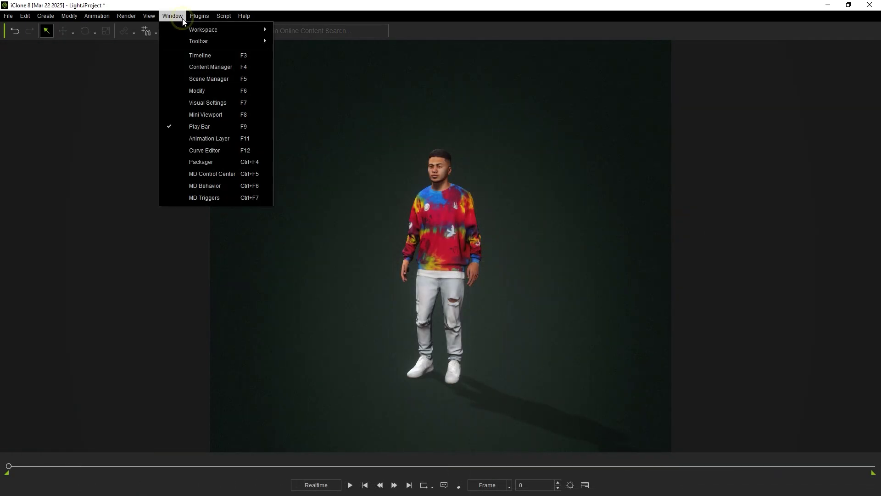
{"action": "left_click", "coordinate": [200, 55]}
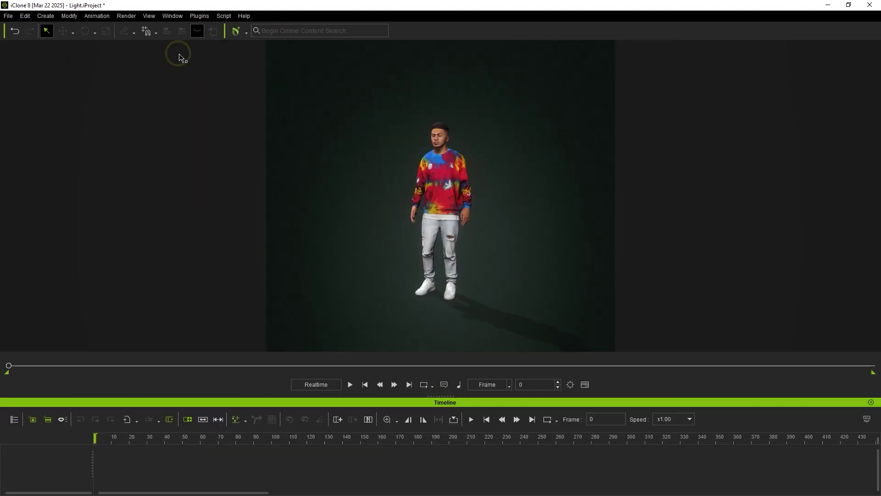
{"action": "left_click", "coordinate": [445, 204]}
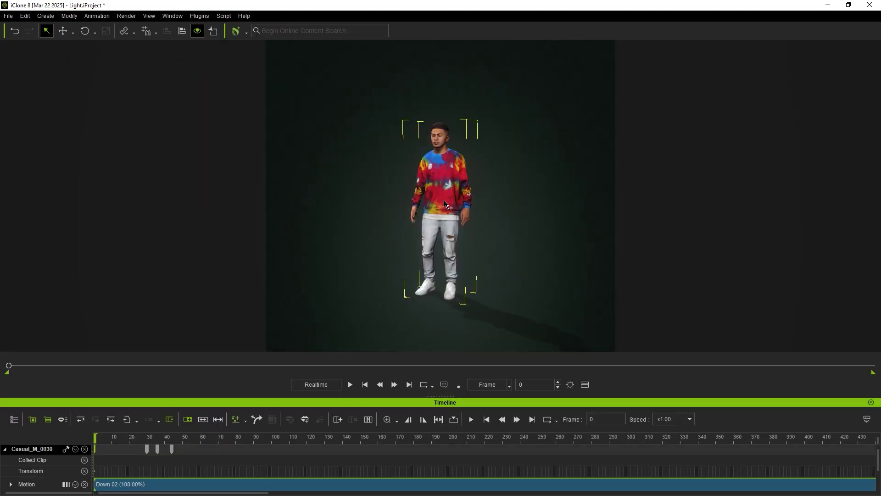
{"action": "scroll", "coordinate": [134, 447], "scroll_direction": "down", "scroll_amount": 1}
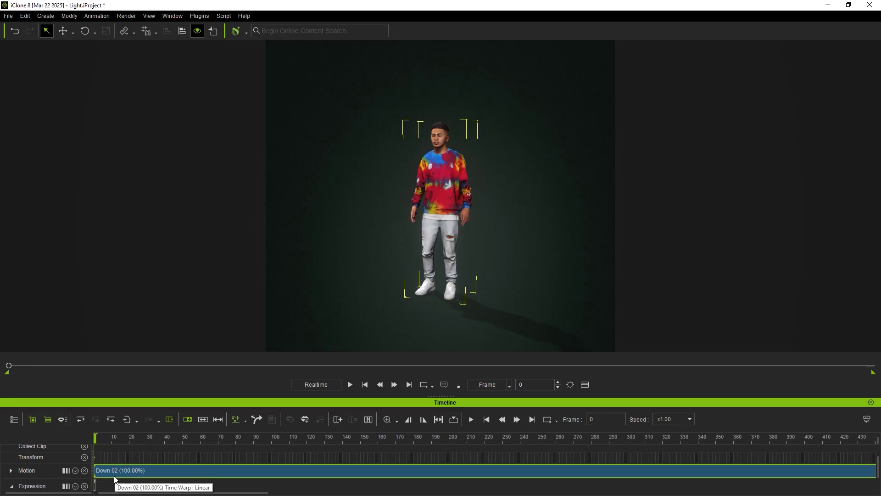
{"action": "right_click", "coordinate": [199, 470]}
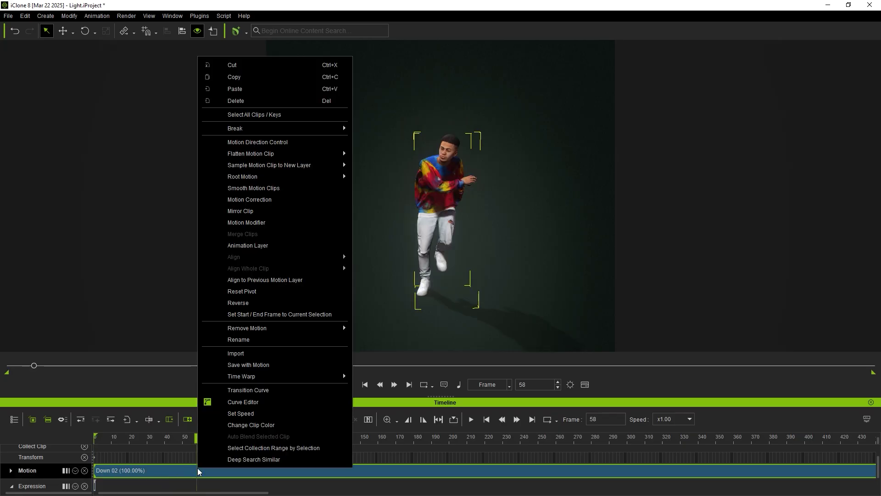
{"action": "left_click", "coordinate": [217, 459]}
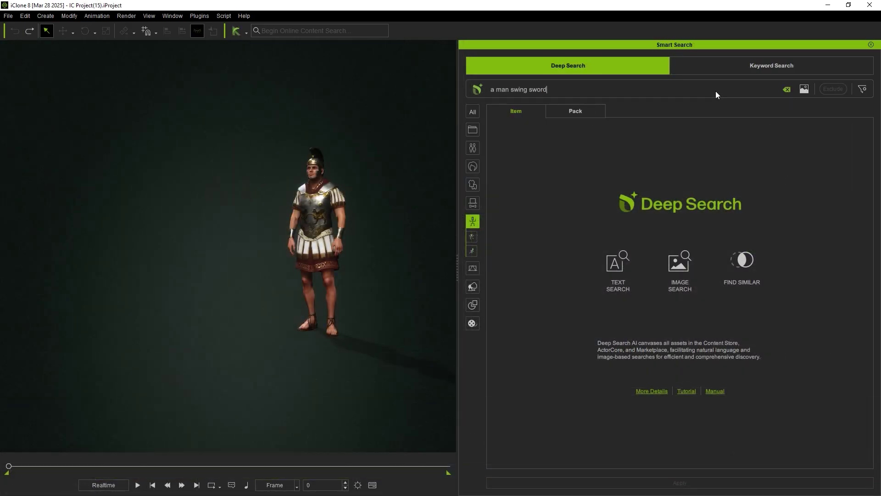
Search 'and shield to block a melee attack', apply Atk_2xCombo01.rlmotion to the Roman soldier, and preview it
{"action": "type", "text": "and shield to block a melee attack"}
{"action": "key", "text": "Return"}
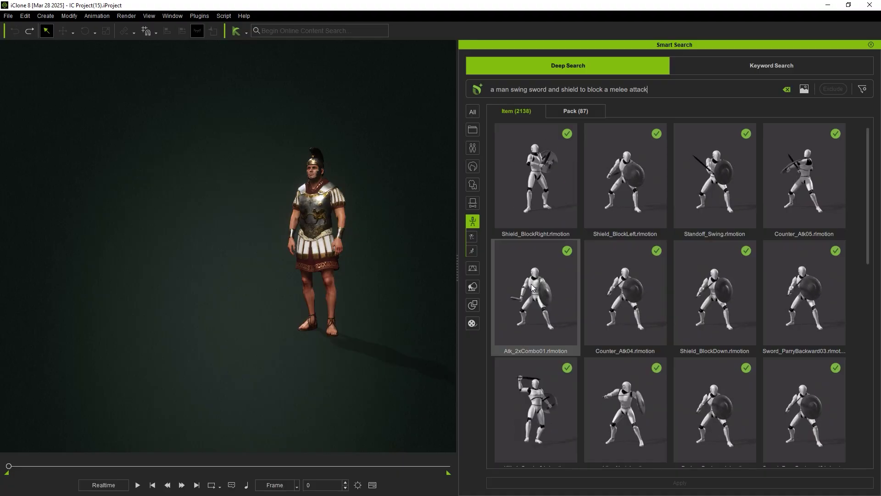
{"action": "left_click_drag", "start_coordinate": [548, 310], "coordinate": [316, 223]}
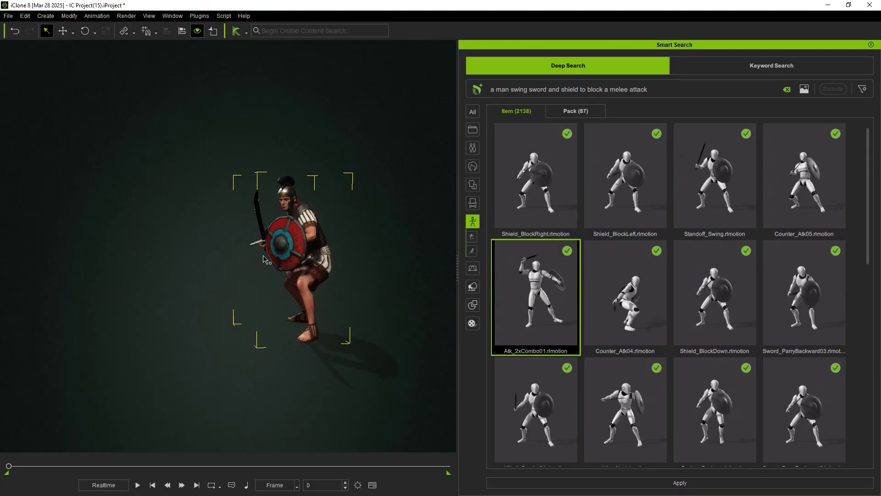
{"action": "left_click", "coordinate": [137, 484]}
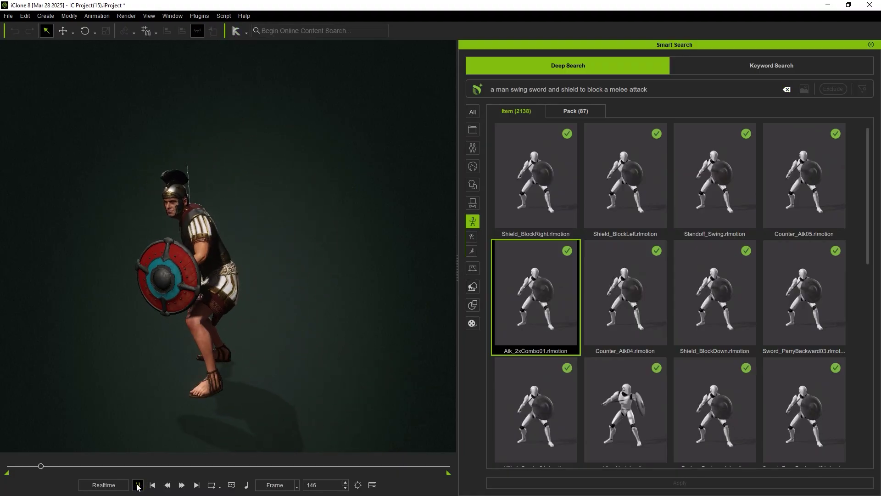
{"action": "left_click", "coordinate": [137, 485]}
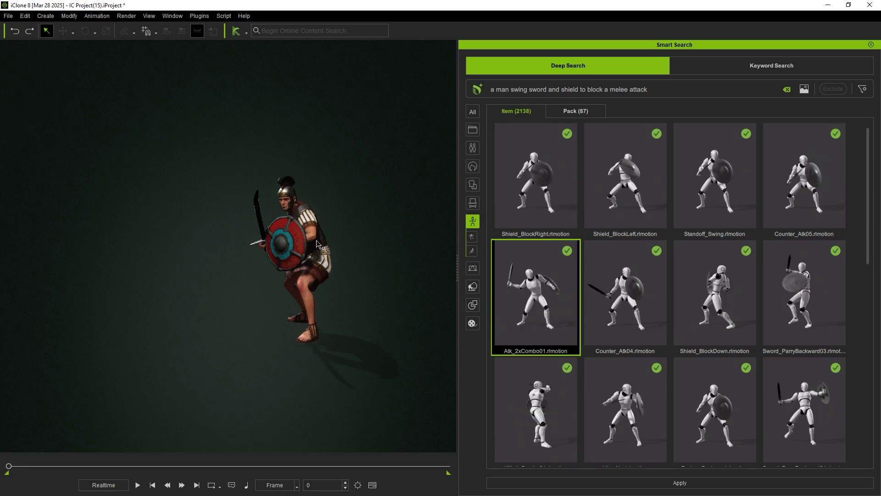
Swap the soldier's Weapon_L shield for the similar Wooden Round Shield.iAcc and play the animation
{"action": "right_click", "coordinate": [288, 248]}
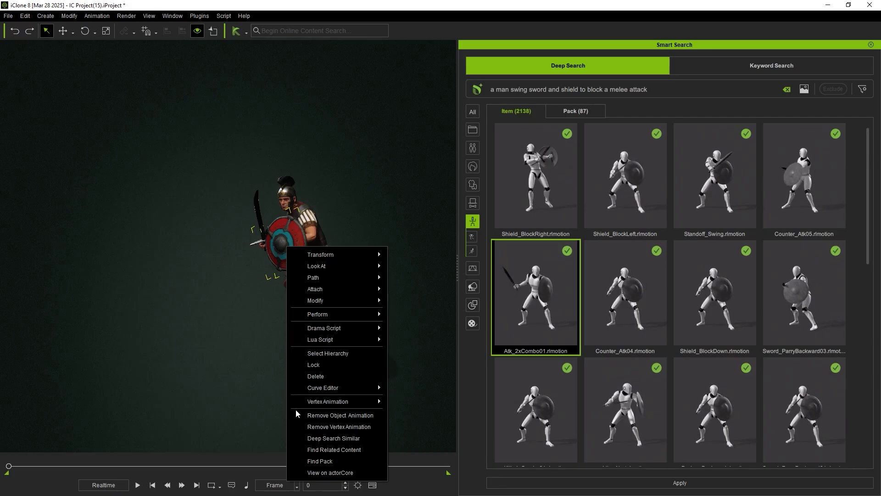
{"action": "left_click", "coordinate": [299, 438]}
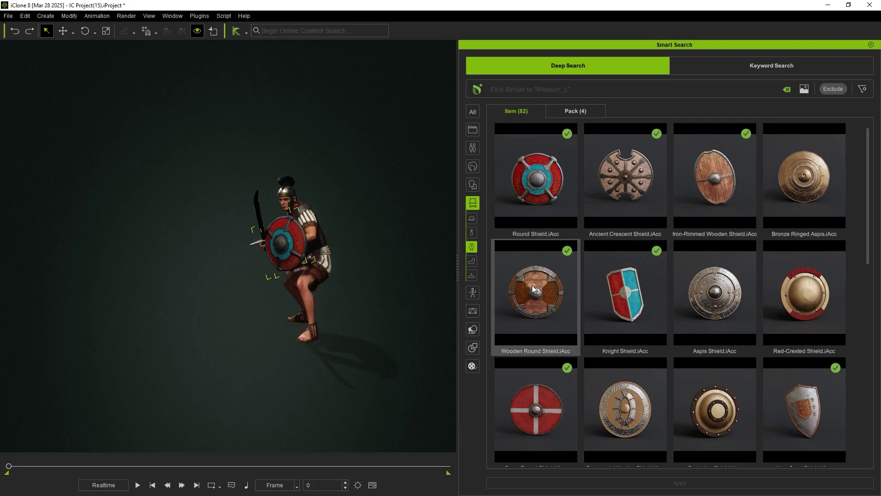
{"action": "left_click_drag", "start_coordinate": [533, 288], "coordinate": [298, 254]}
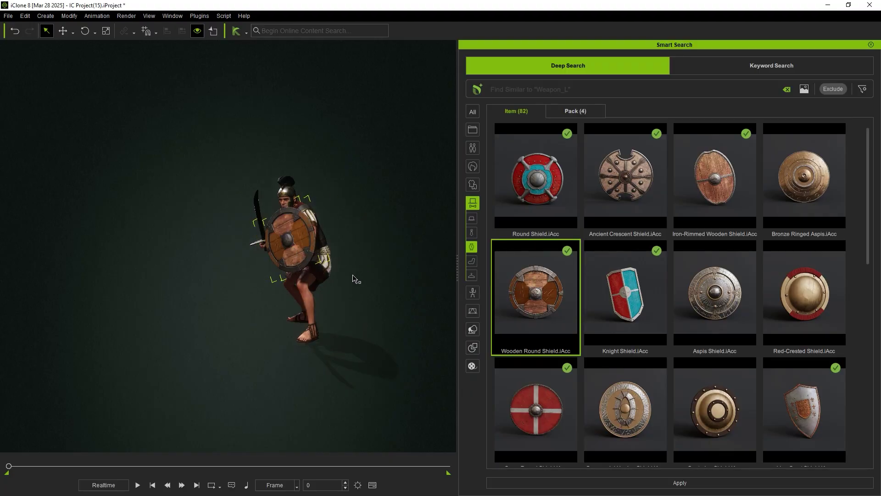
{"action": "left_click", "coordinate": [140, 485]}
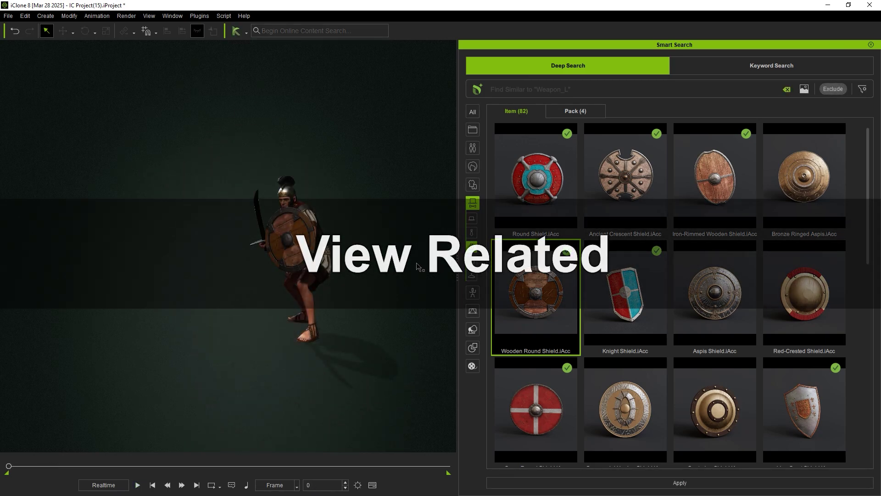
Show content related to the Wooden Round Shield thumbnail via View Related
{"action": "right_click", "coordinate": [538, 316]}
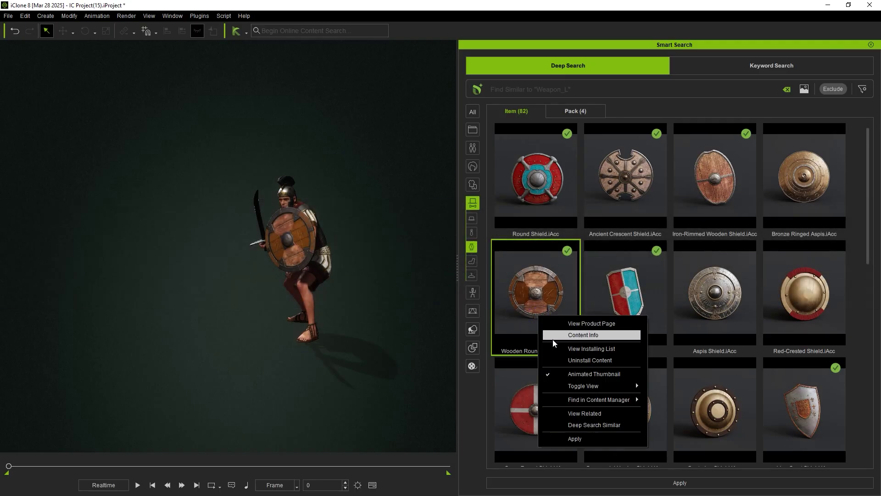
{"action": "left_click", "coordinate": [565, 415]}
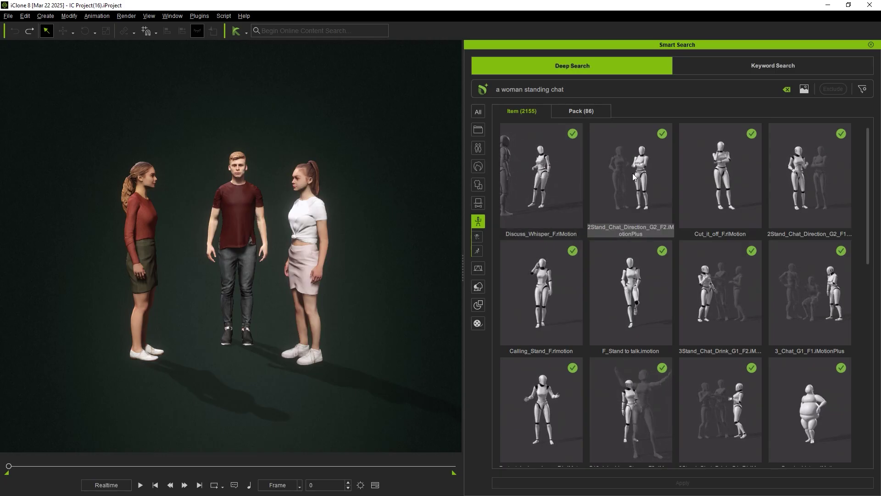
Search Deep Search for 'a woman standing chat and grabbing something to drink'
{"action": "type", "text": "and "}
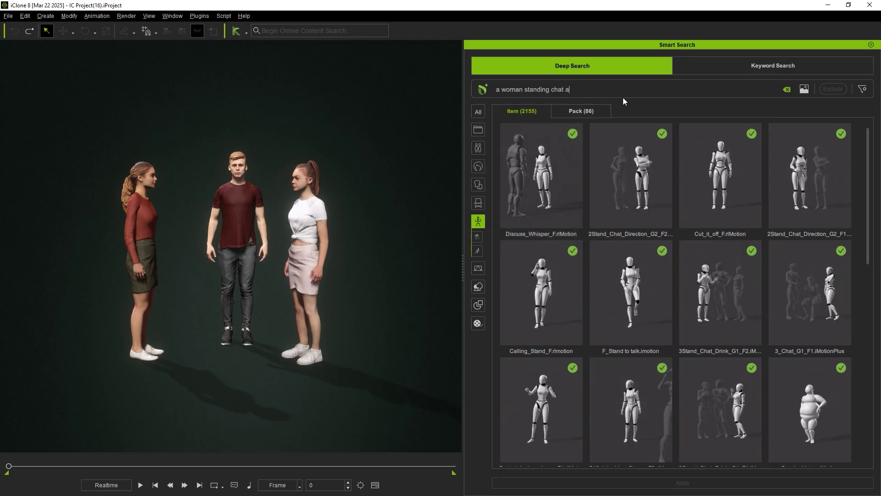
{"action": "type", "text": "grabbing somru"}
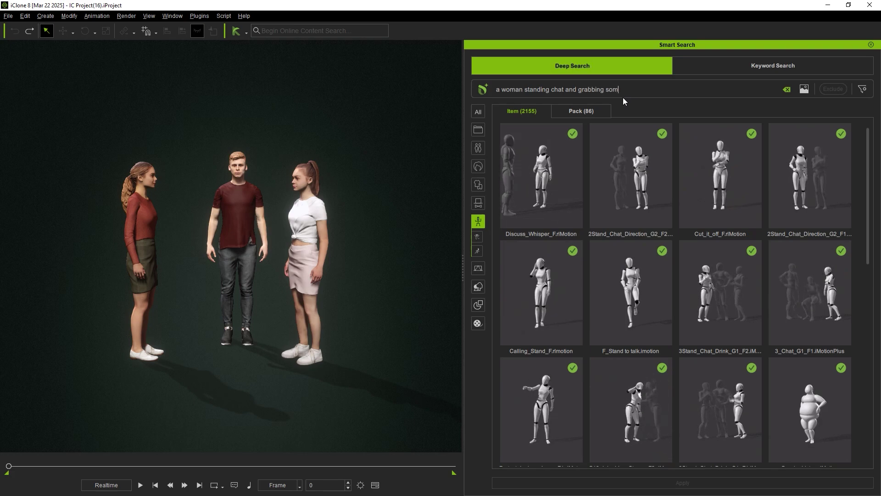
{"action": "key", "text": "BackSpace"}
{"action": "key", "text": "BackSpace"}
{"action": "type", "text": "ething "}
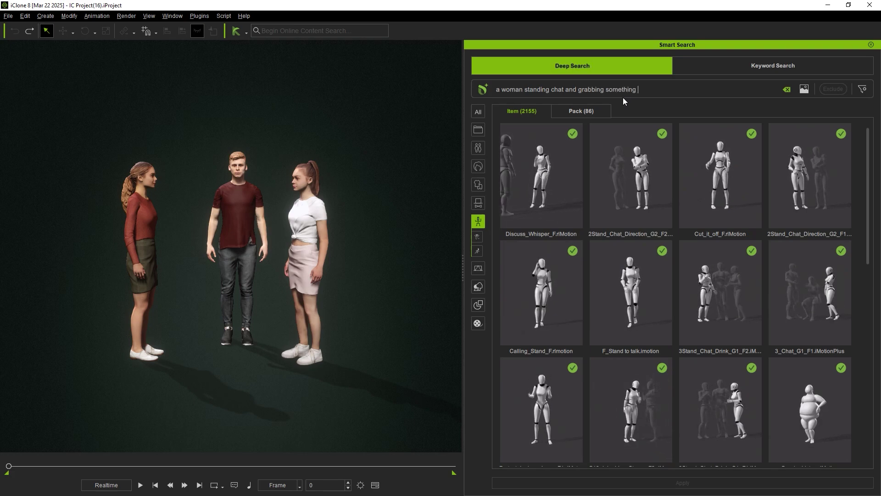
{"action": "type", "text": "to drink"}
{"action": "key", "text": "Return"}
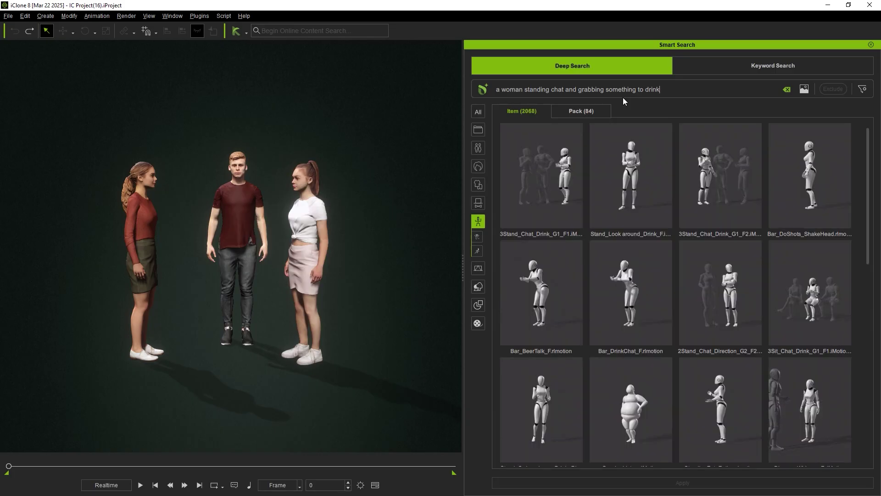
{"action": "right_click", "coordinate": [541, 204]}
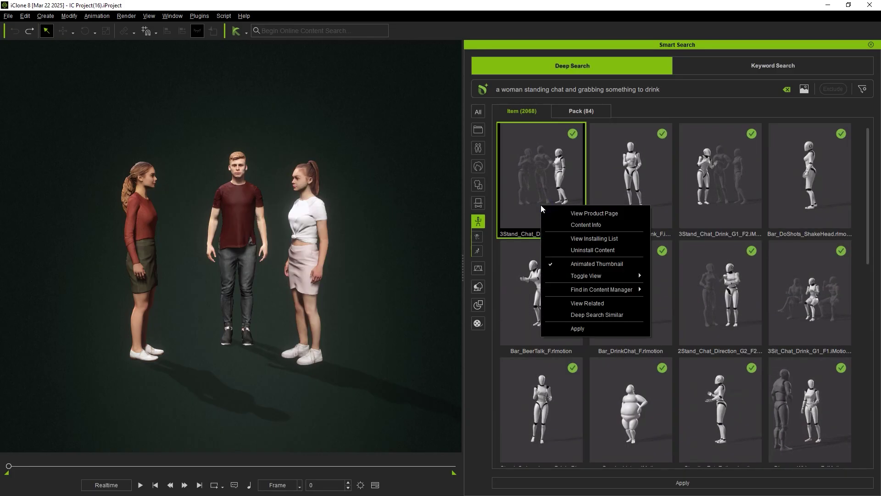
Apply related motions 3Stand_Chat_Drink_G1_F1, M1 and F2 to the three characters, then play
{"action": "left_click", "coordinate": [566, 304]}
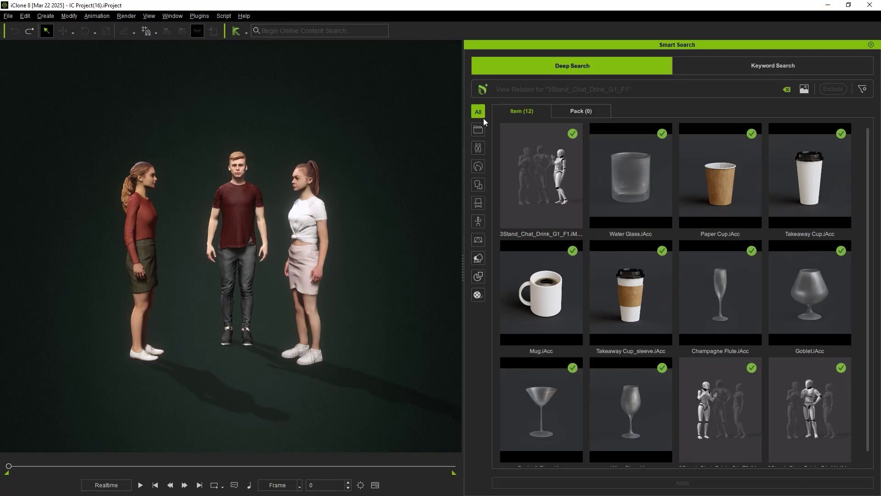
{"action": "left_click_drag", "start_coordinate": [543, 175], "coordinate": [323, 234]}
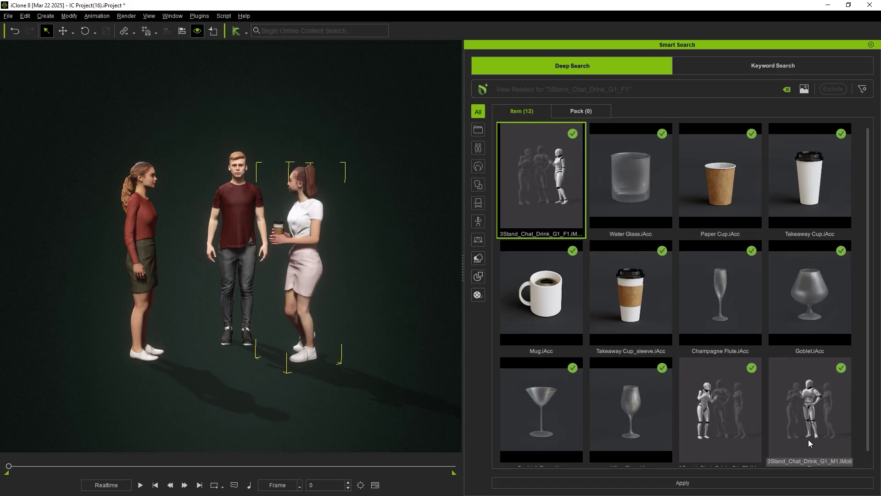
{"action": "left_click_drag", "start_coordinate": [808, 412], "coordinate": [234, 217]}
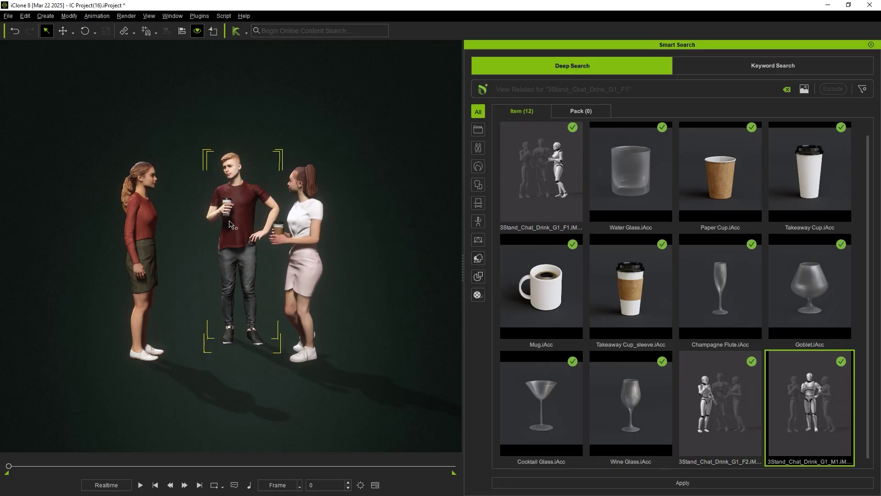
{"action": "left_click_drag", "start_coordinate": [718, 400], "coordinate": [149, 235]}
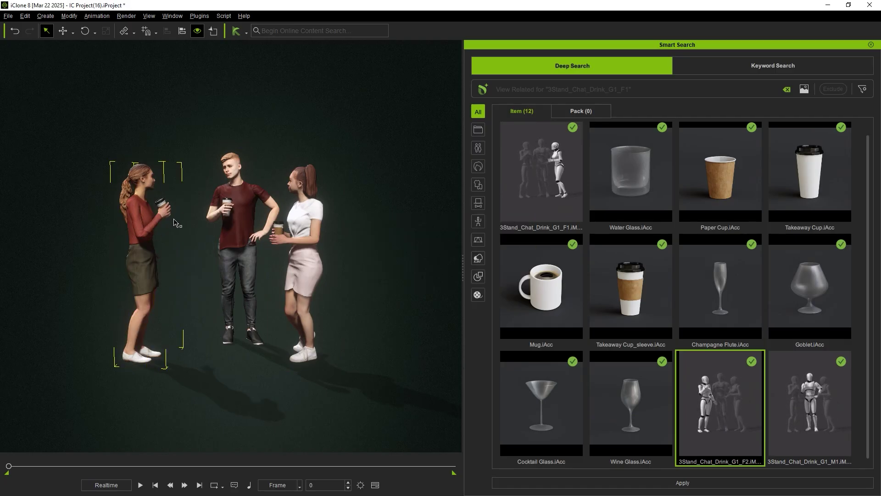
{"action": "left_click", "coordinate": [140, 484]}
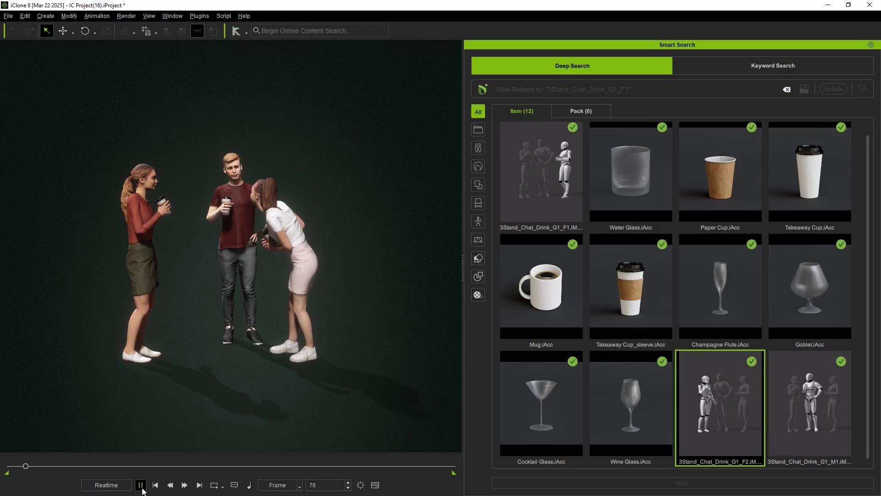